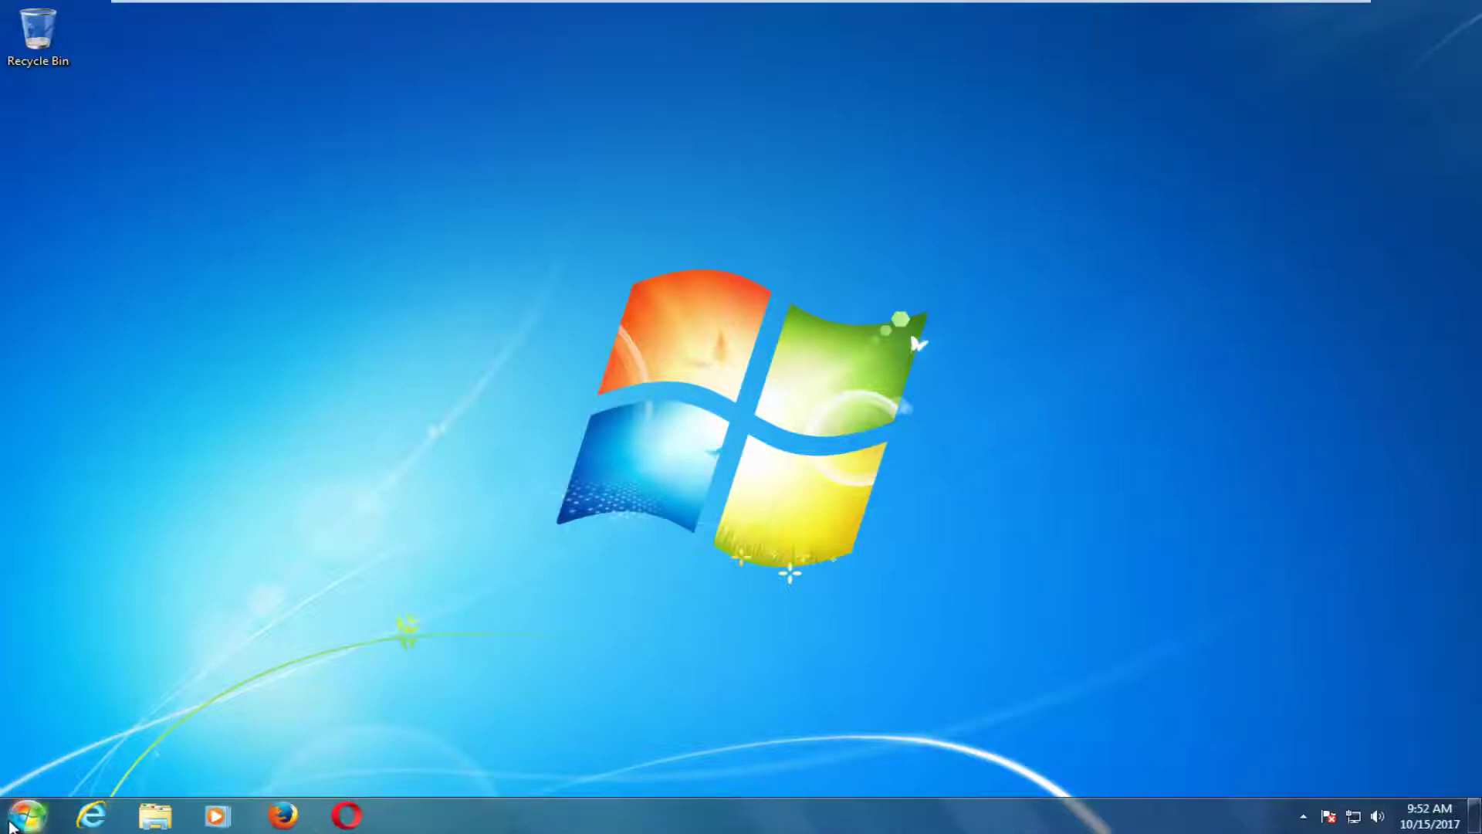
Open the Windows Services console full screen and widen the Name and Description columns of the service list.
click(11, 824)
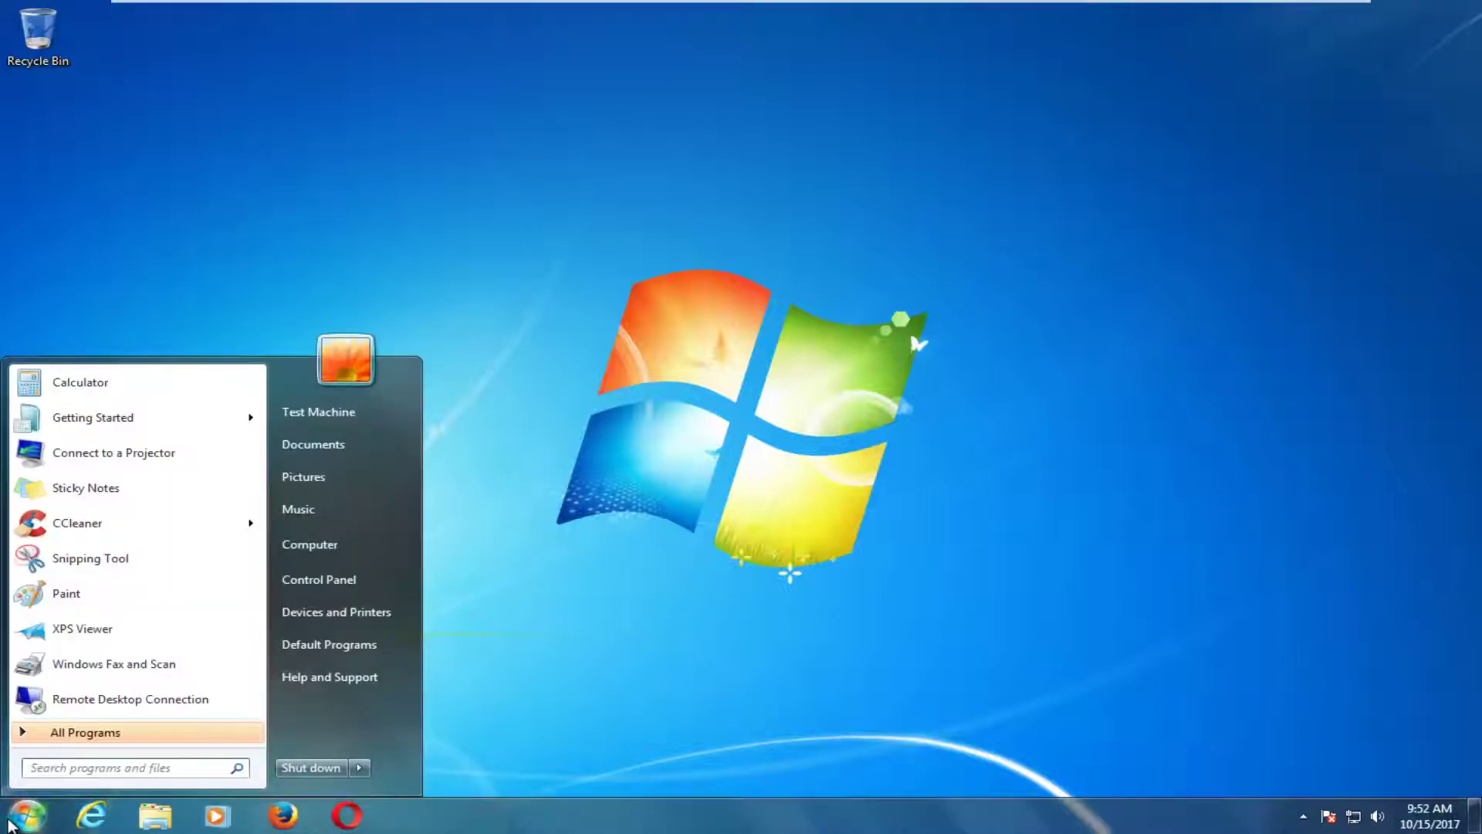
text(services)
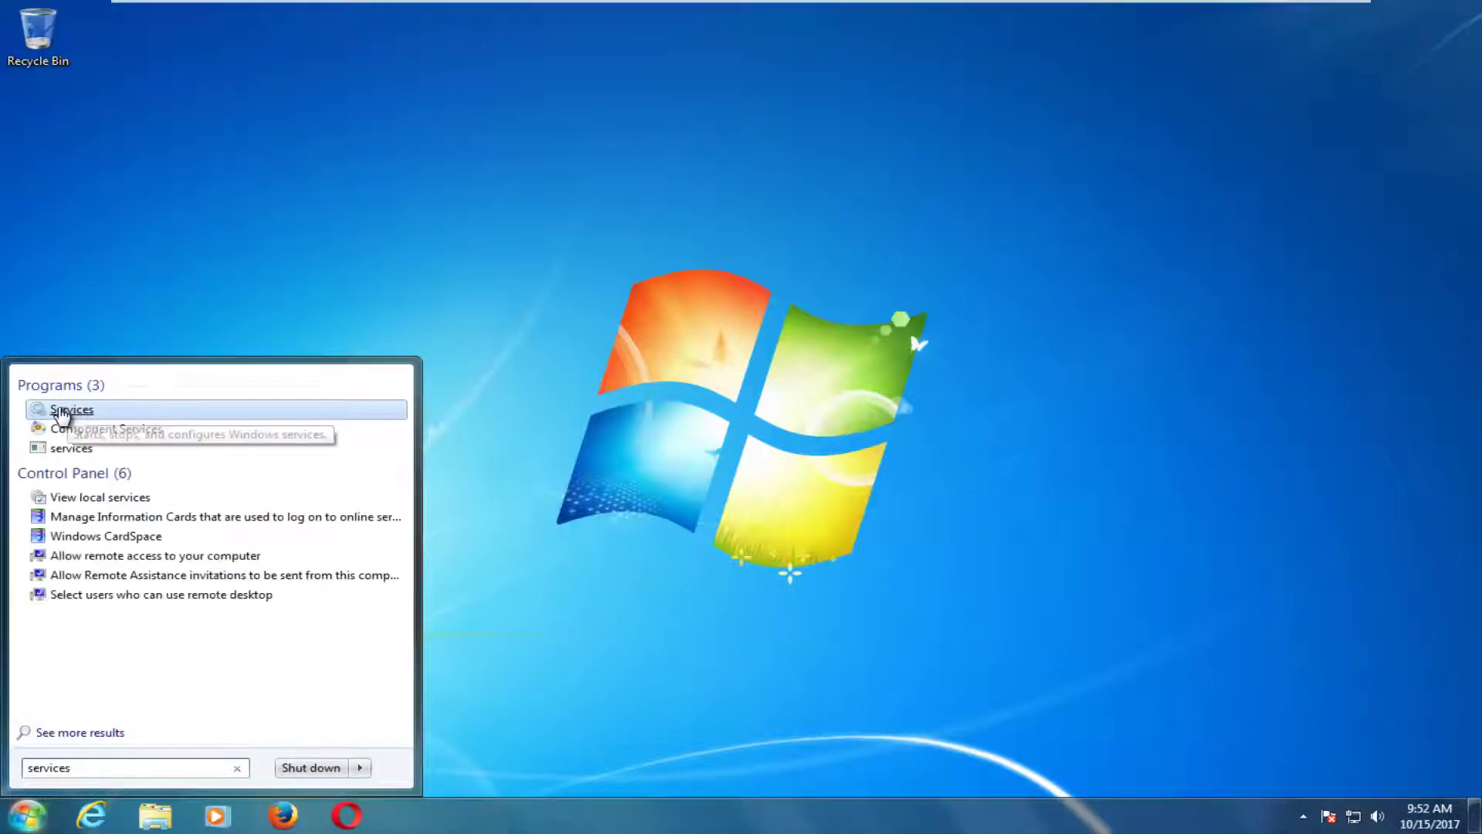
click(59, 413)
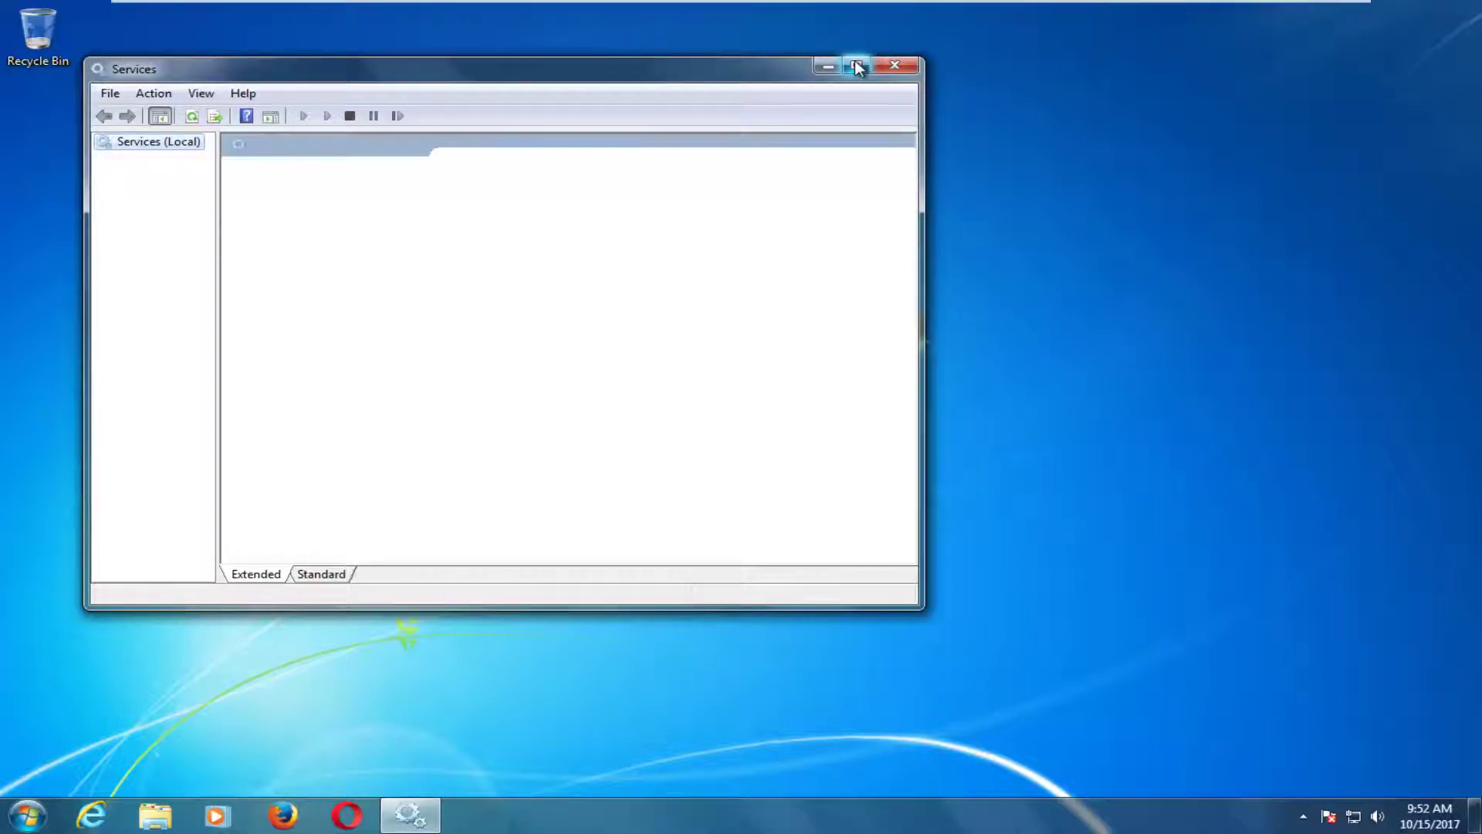
click(855, 66)
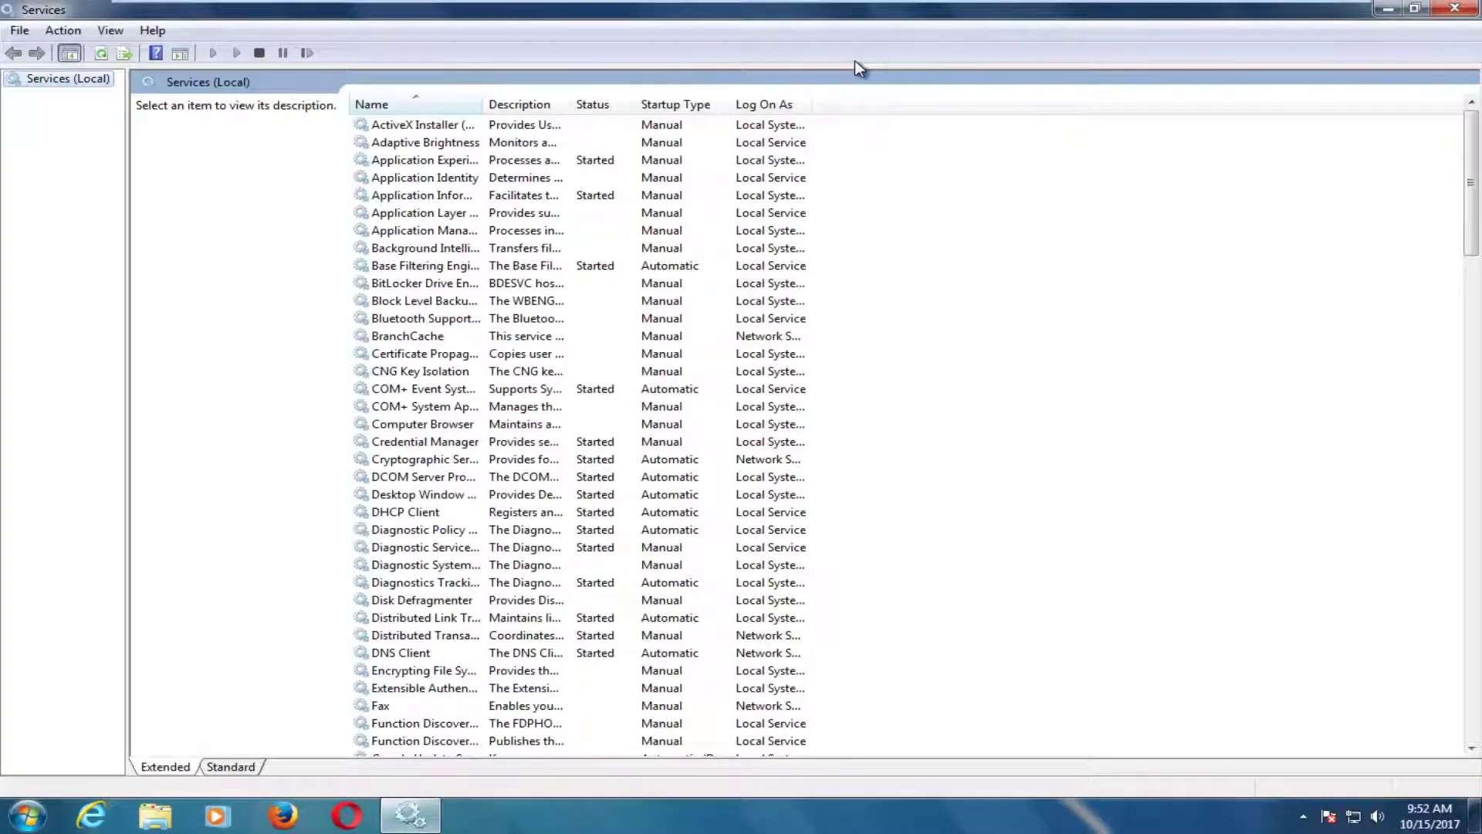
double_click(491, 105)
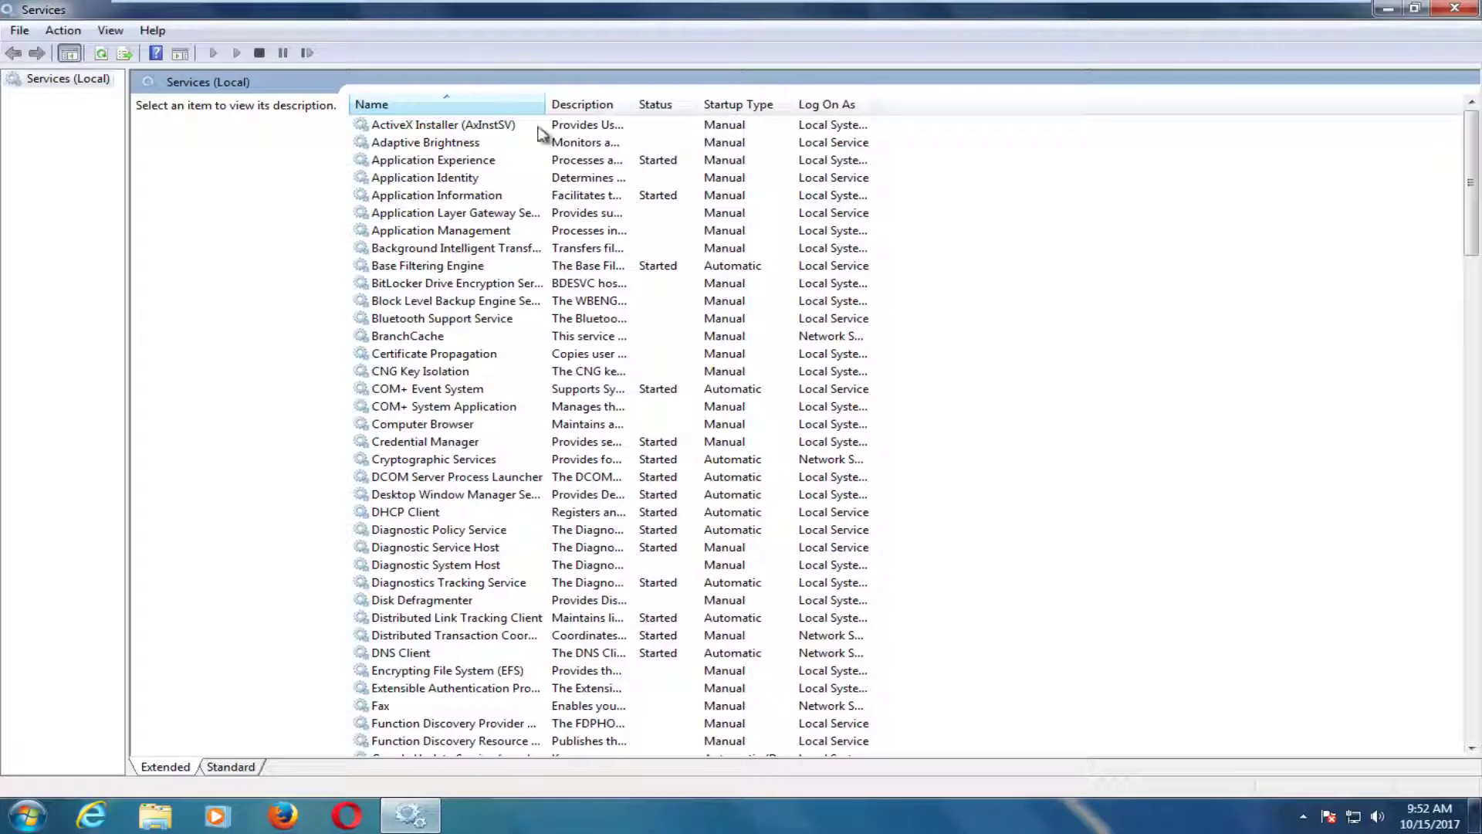
drag(546, 104, 745, 103)
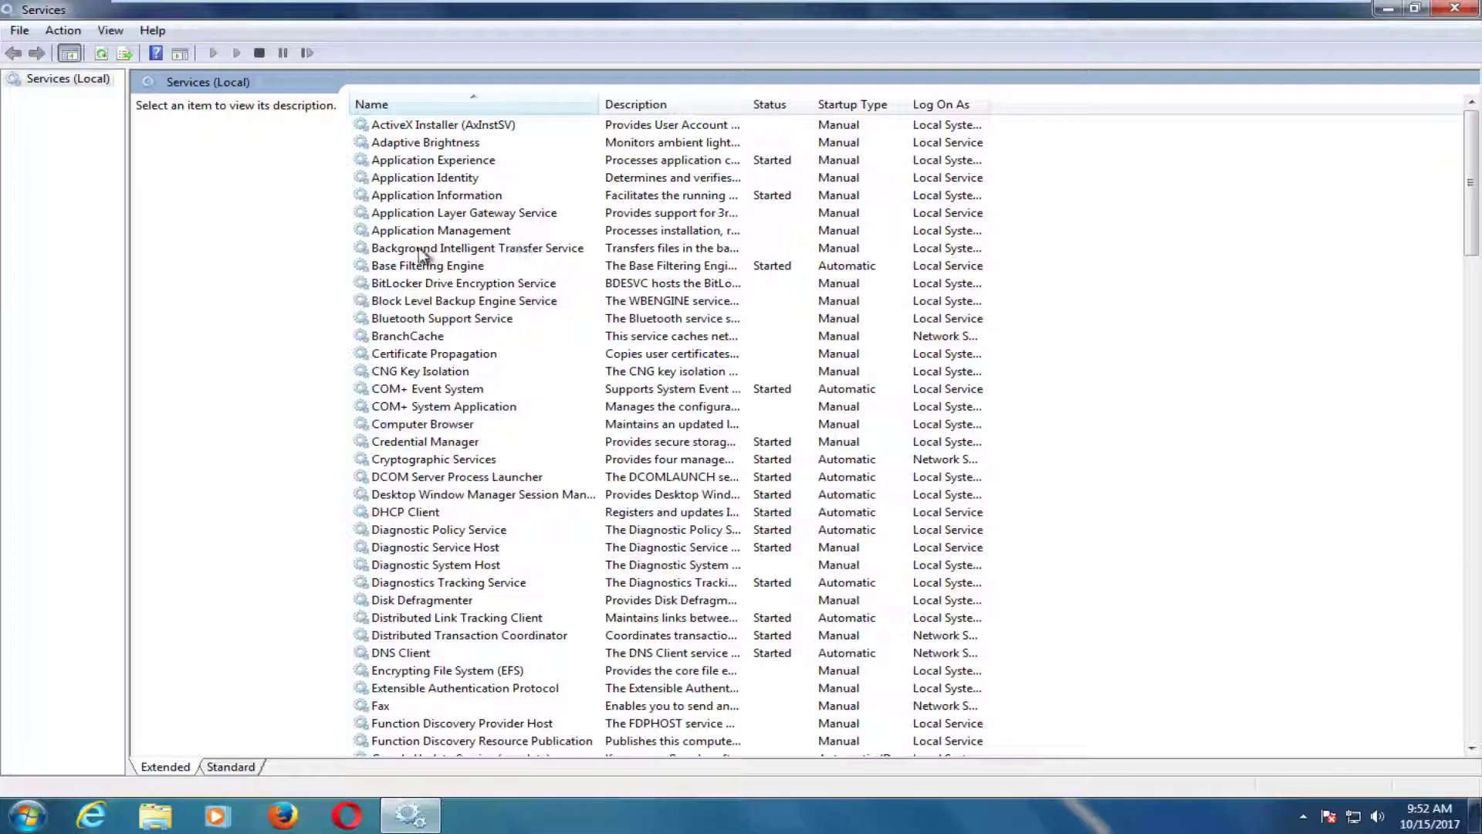
Check the startup type and service status of the Background Intelligent Transfer Service, leaving its properties unchanged.
click(461, 251)
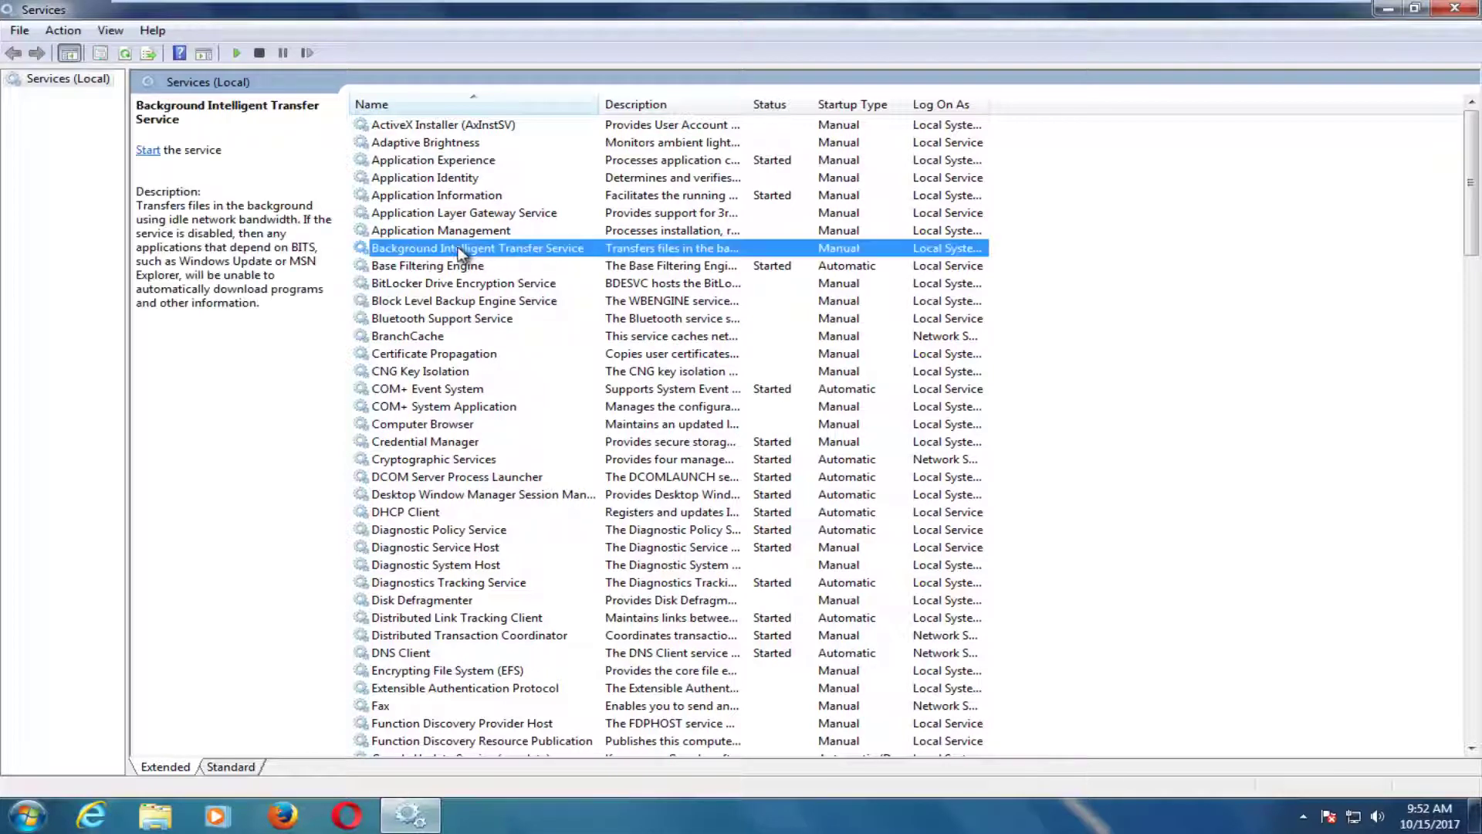
double_click(457, 247)
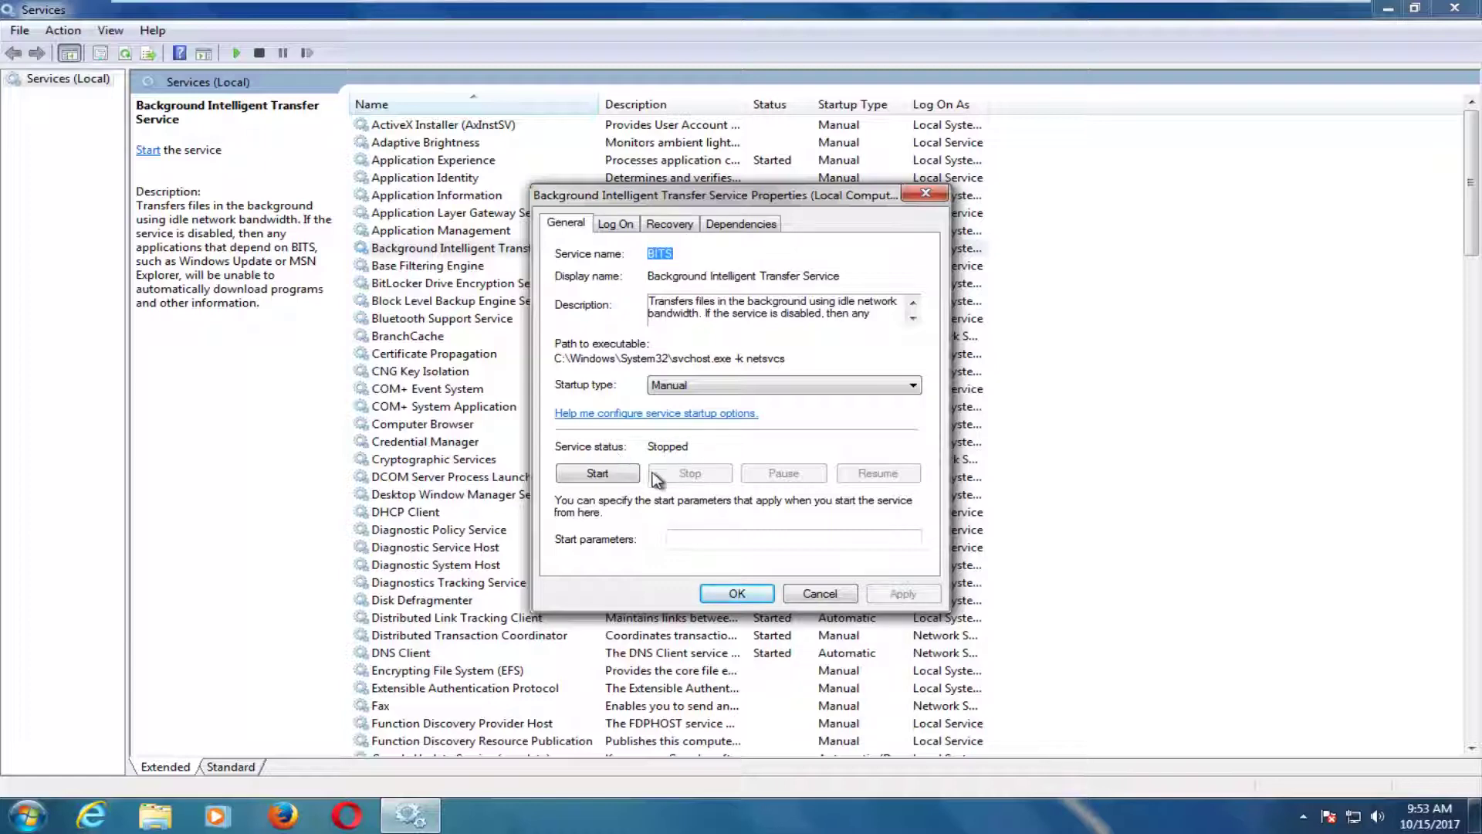
click(809, 601)
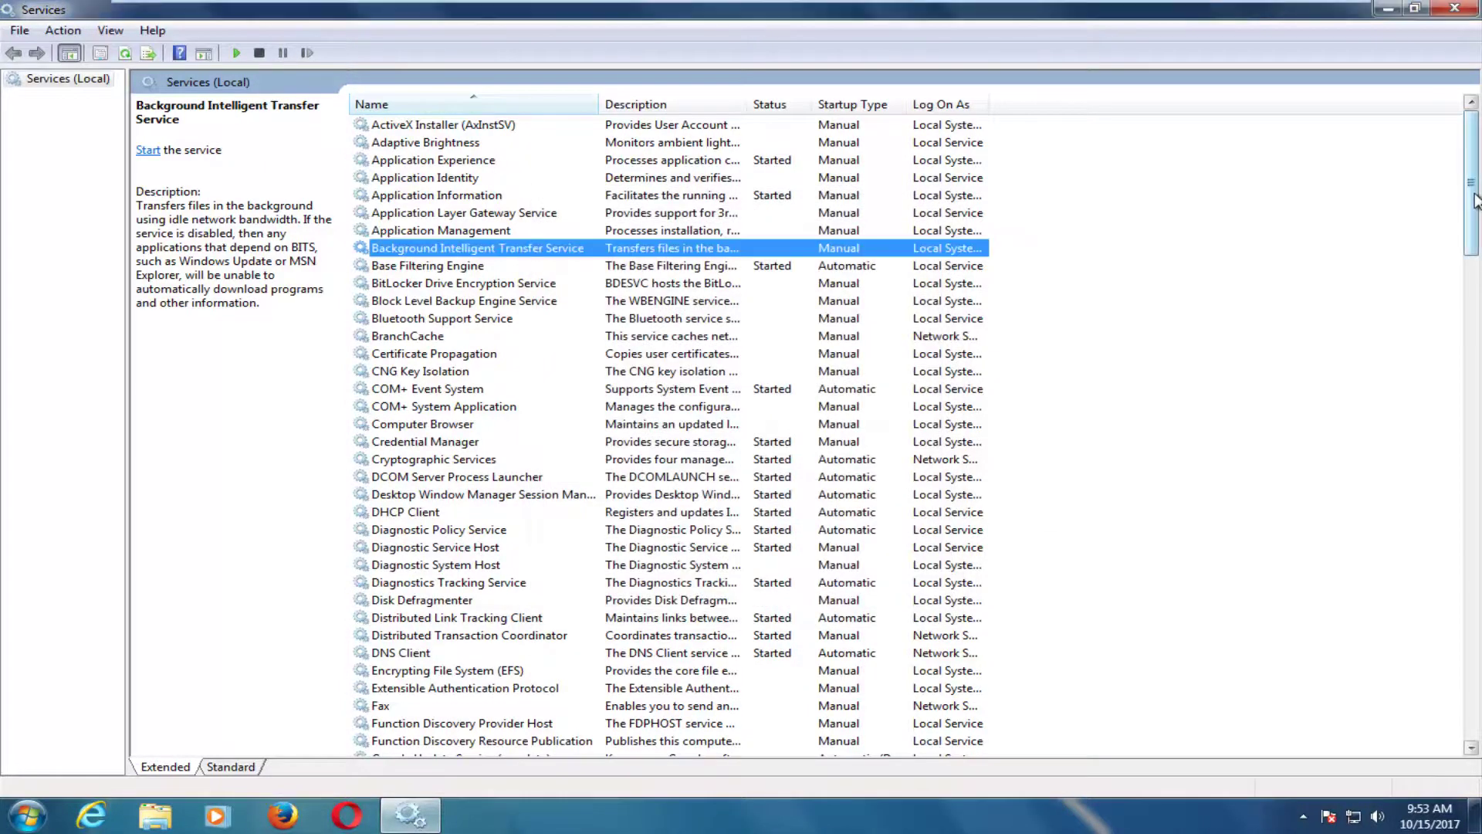
Stop the Windows Update service through its properties and close the Services console.
drag(1472, 189, 1473, 633)
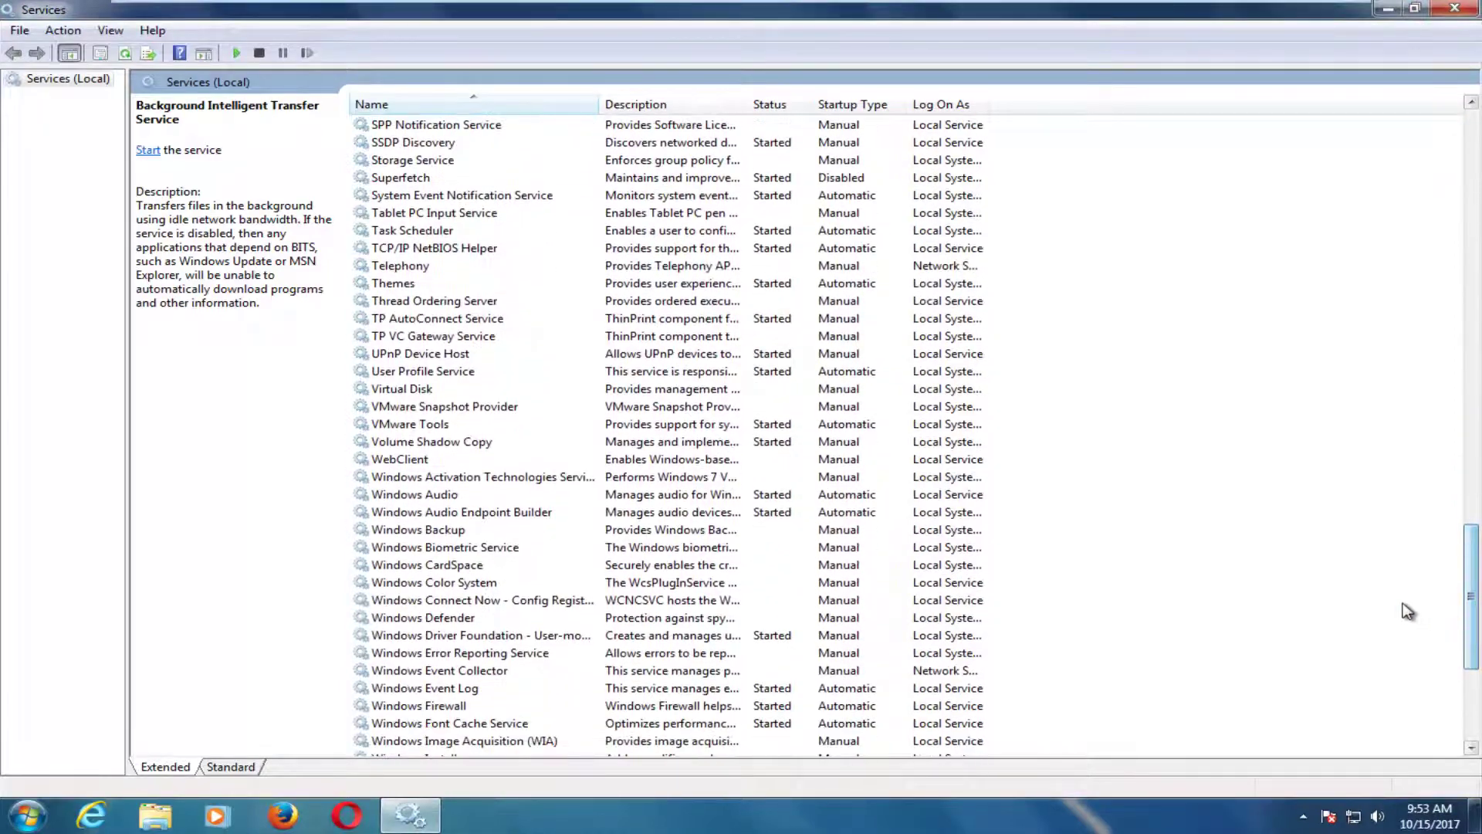
scroll(620, 584, down, 4)
scroll(620, 584, down, 2)
click(422, 638)
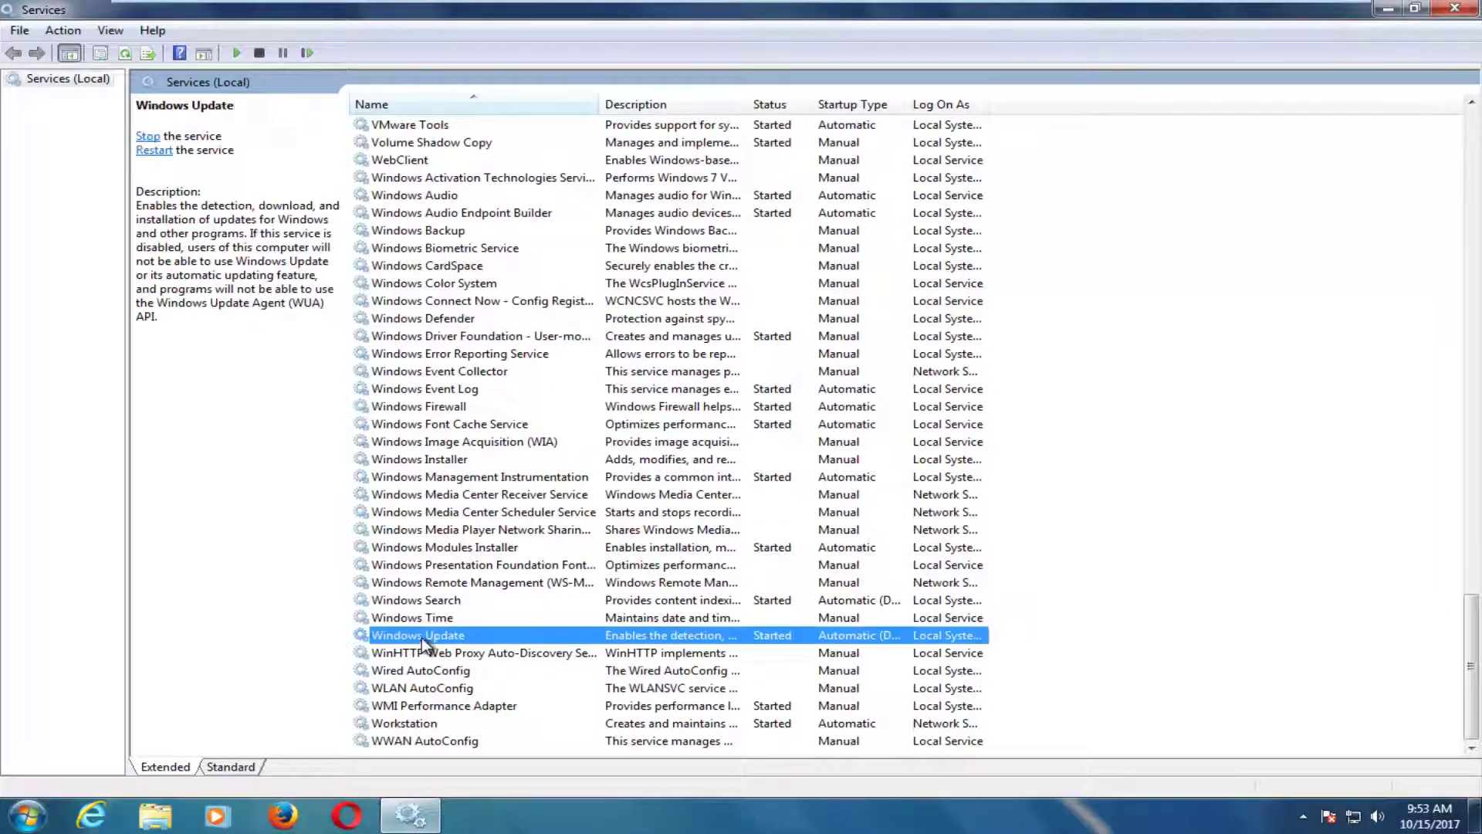
double_click(423, 638)
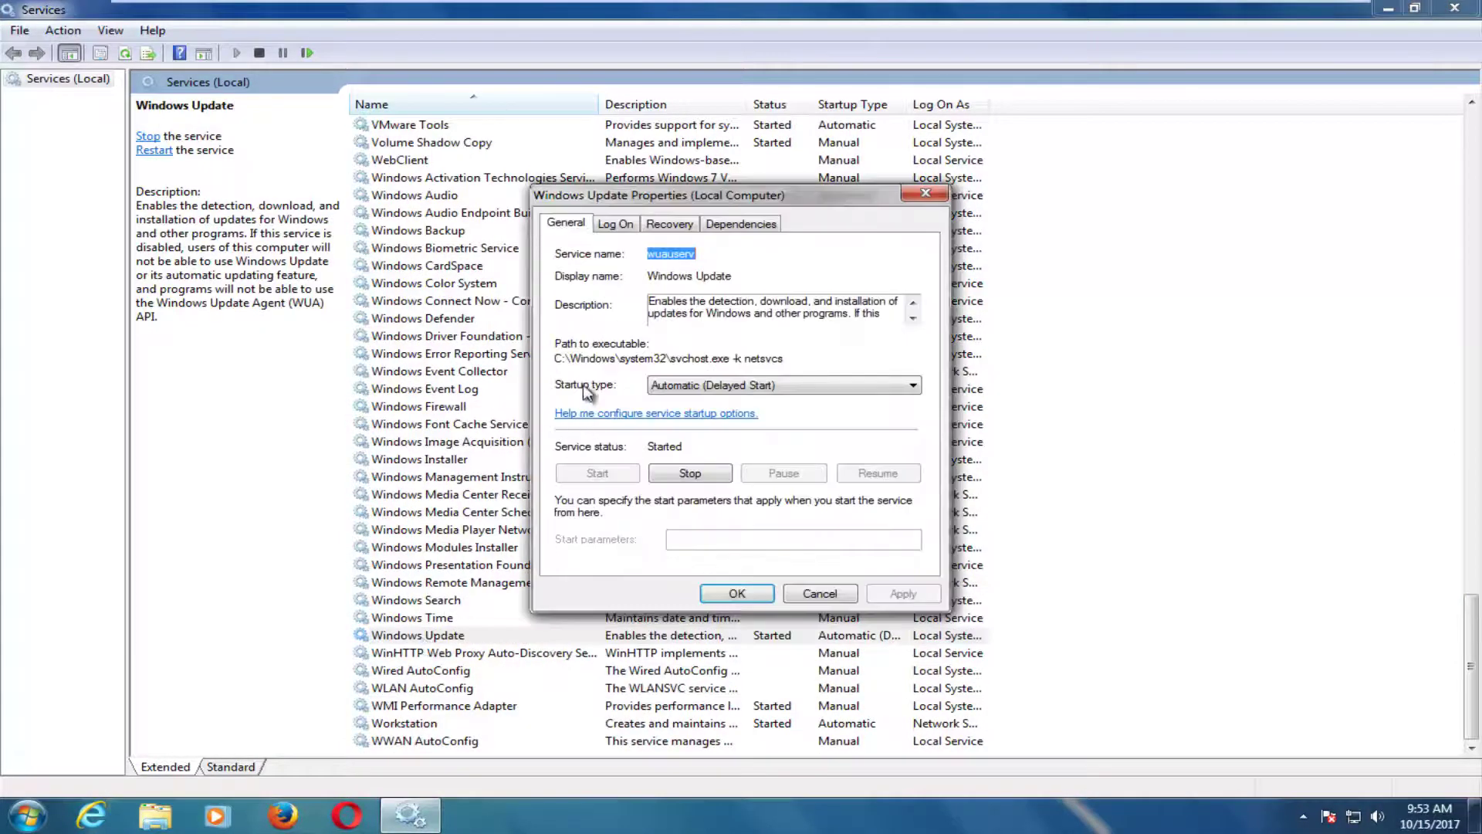
click(686, 475)
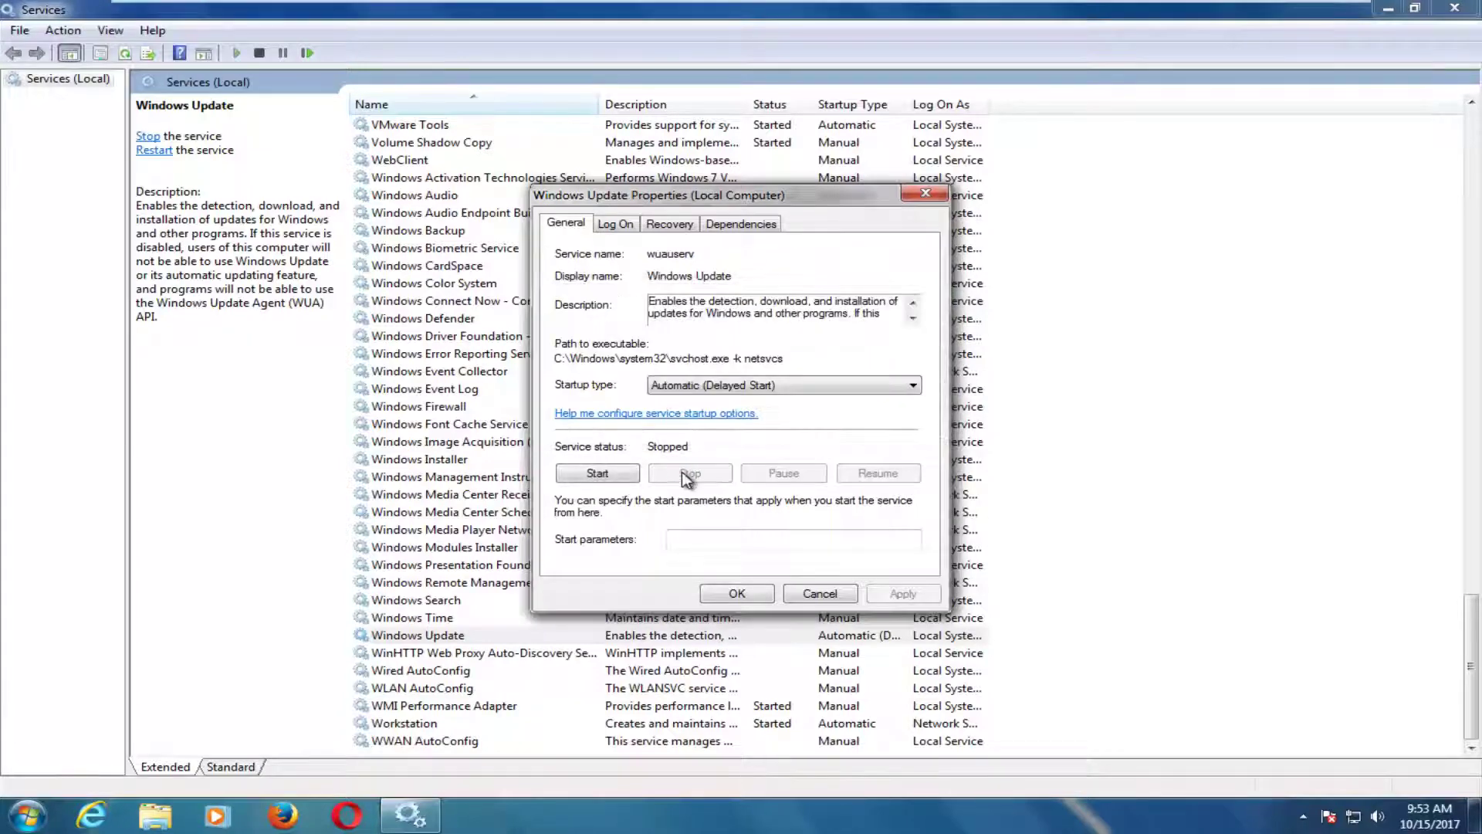
click(738, 595)
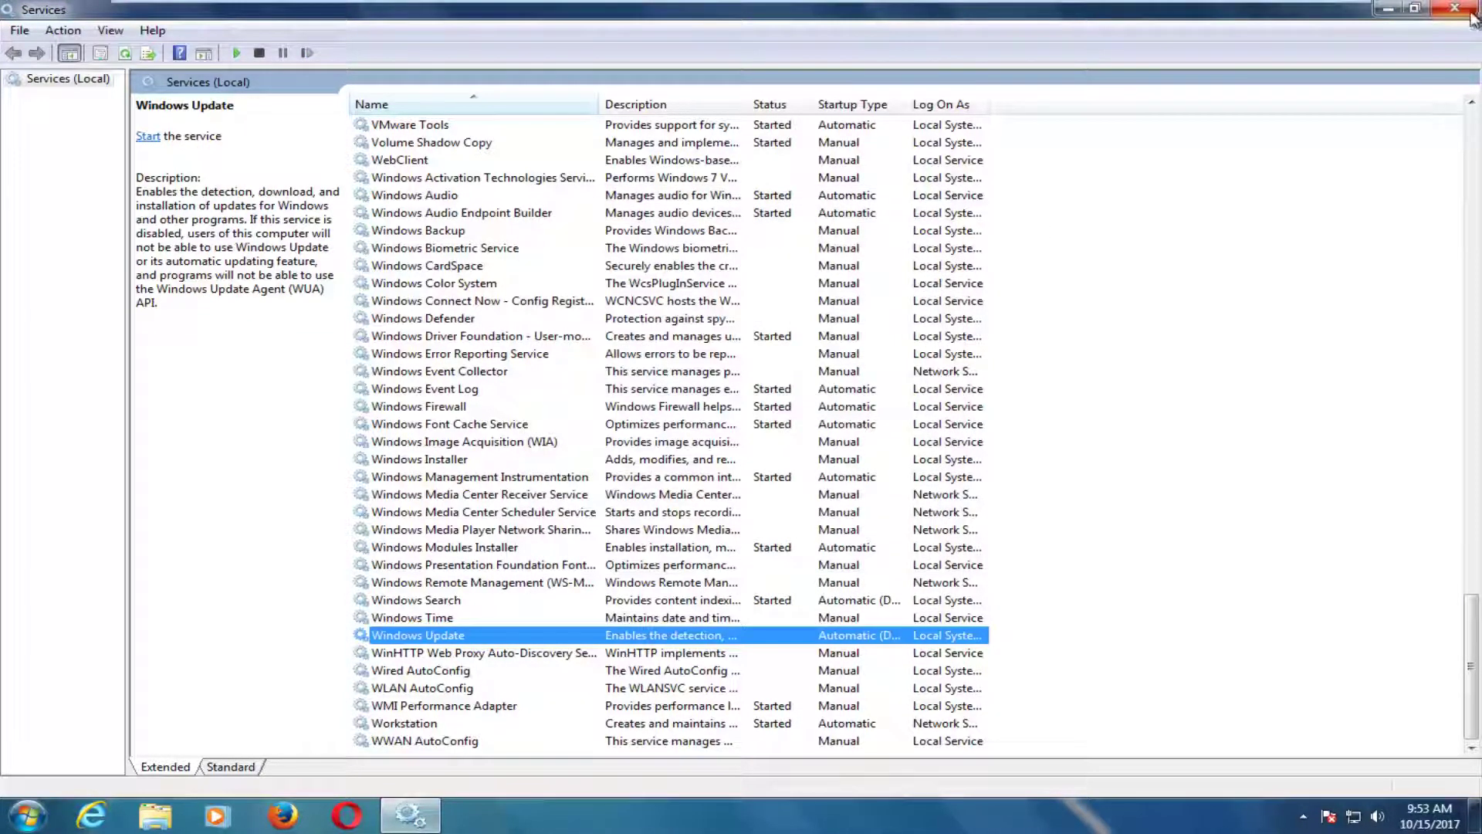
click(1456, 10)
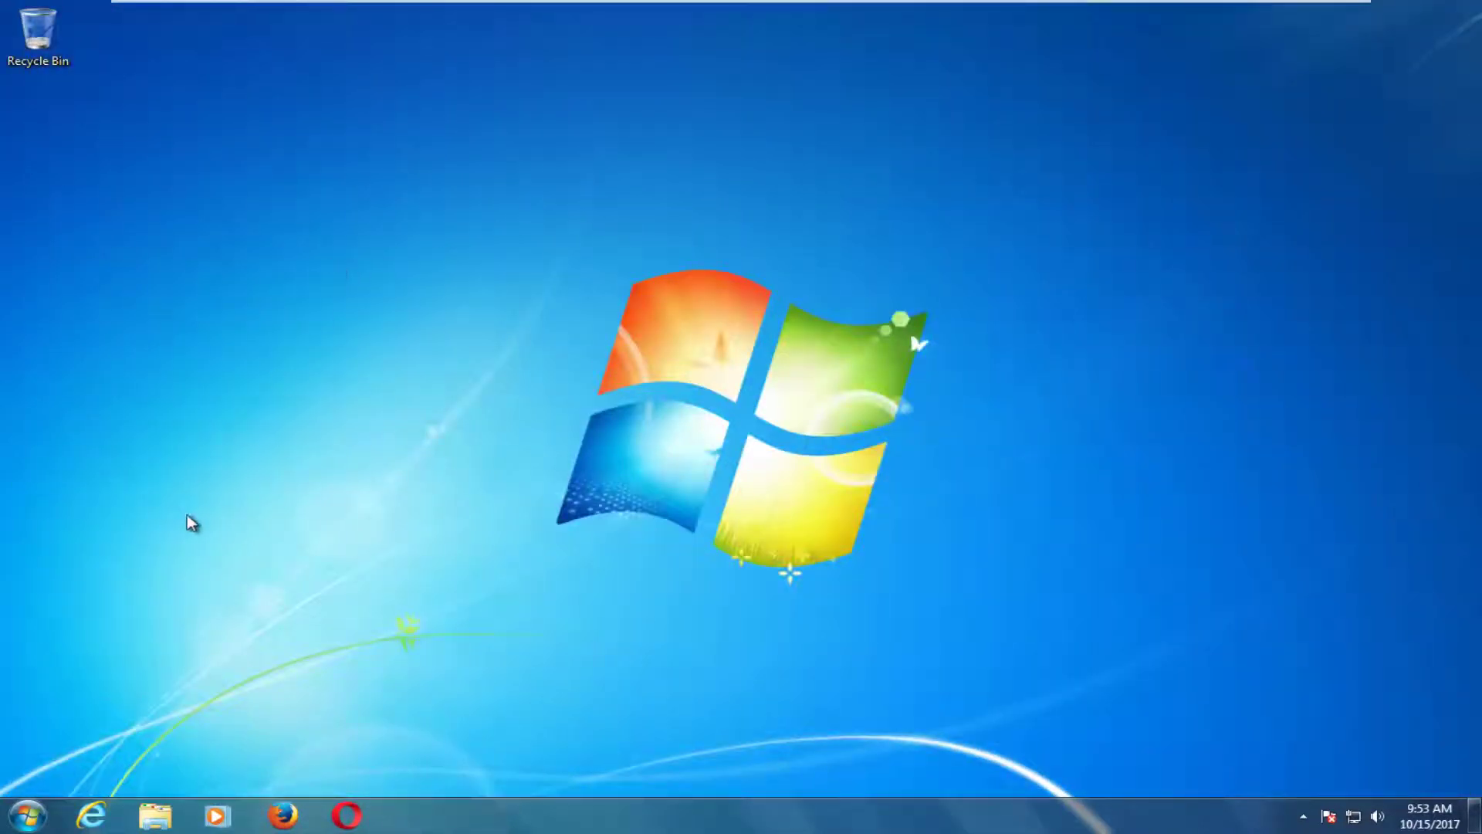
Open the SoftwareDistribution folder inside the Windows folder on Local Disk (C:).
click(7, 826)
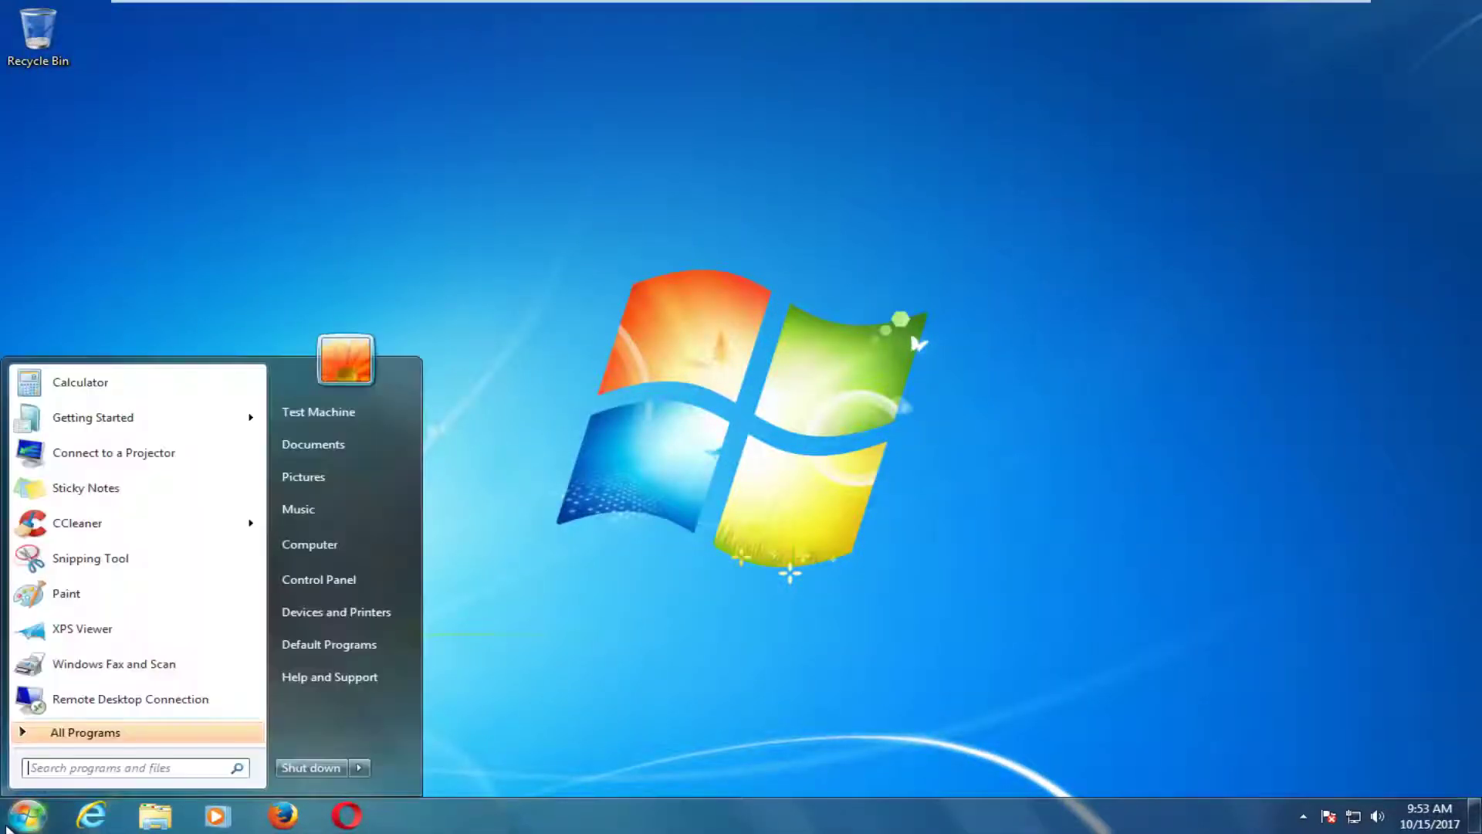
click(308, 545)
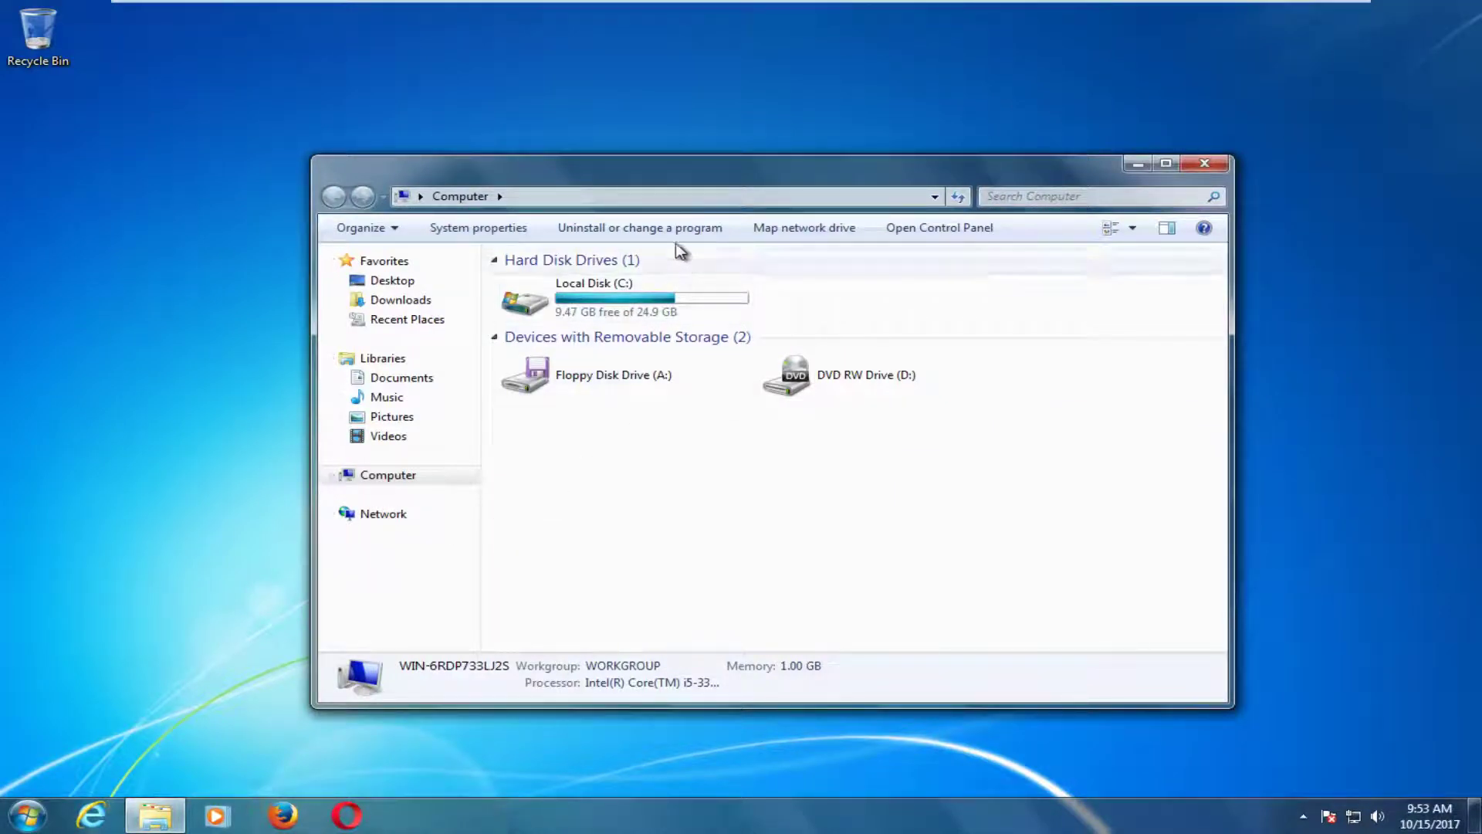
double_click(607, 302)
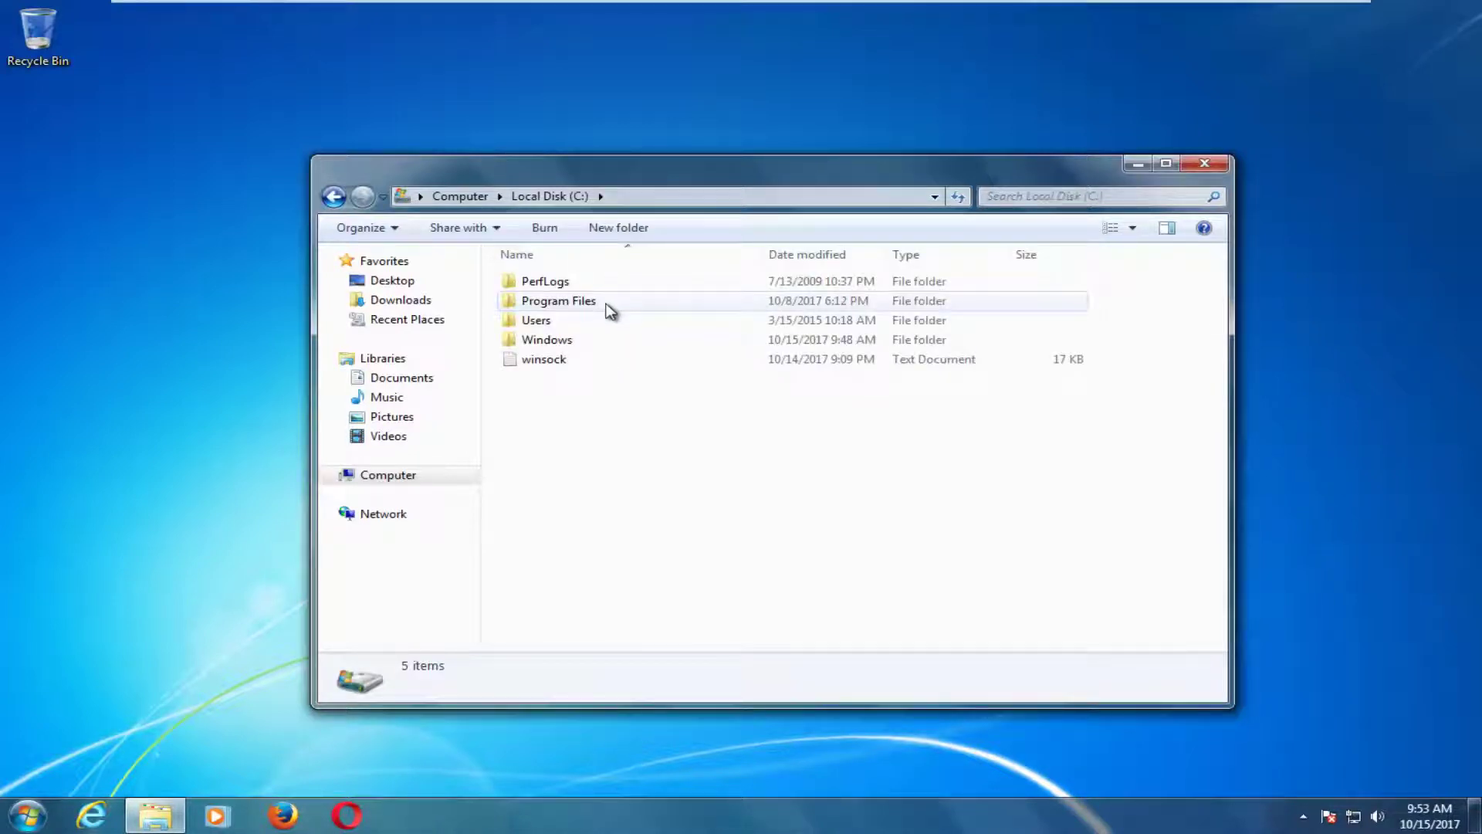
double_click(546, 341)
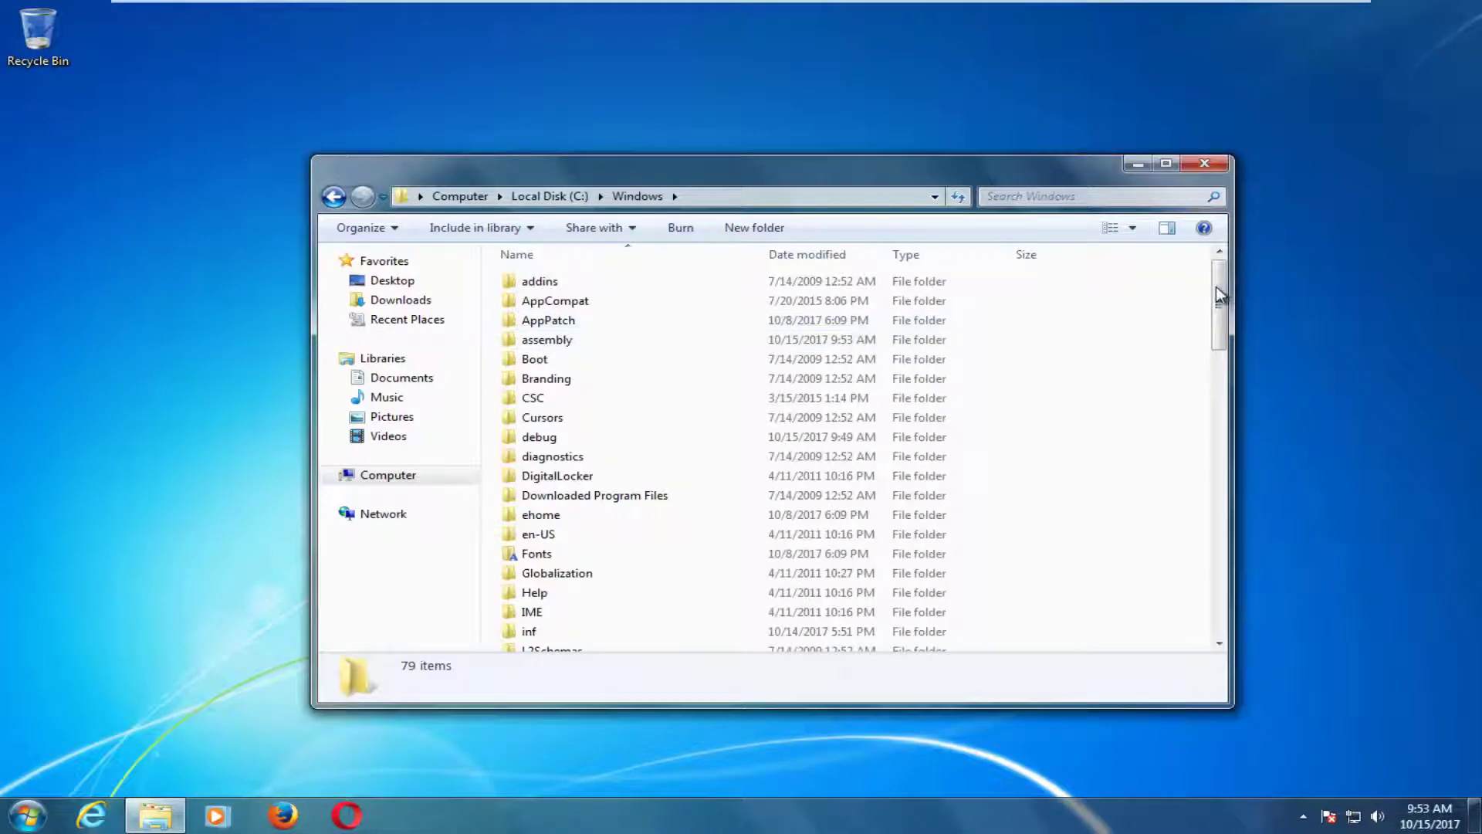
drag(1216, 294, 1207, 462)
click(618, 391)
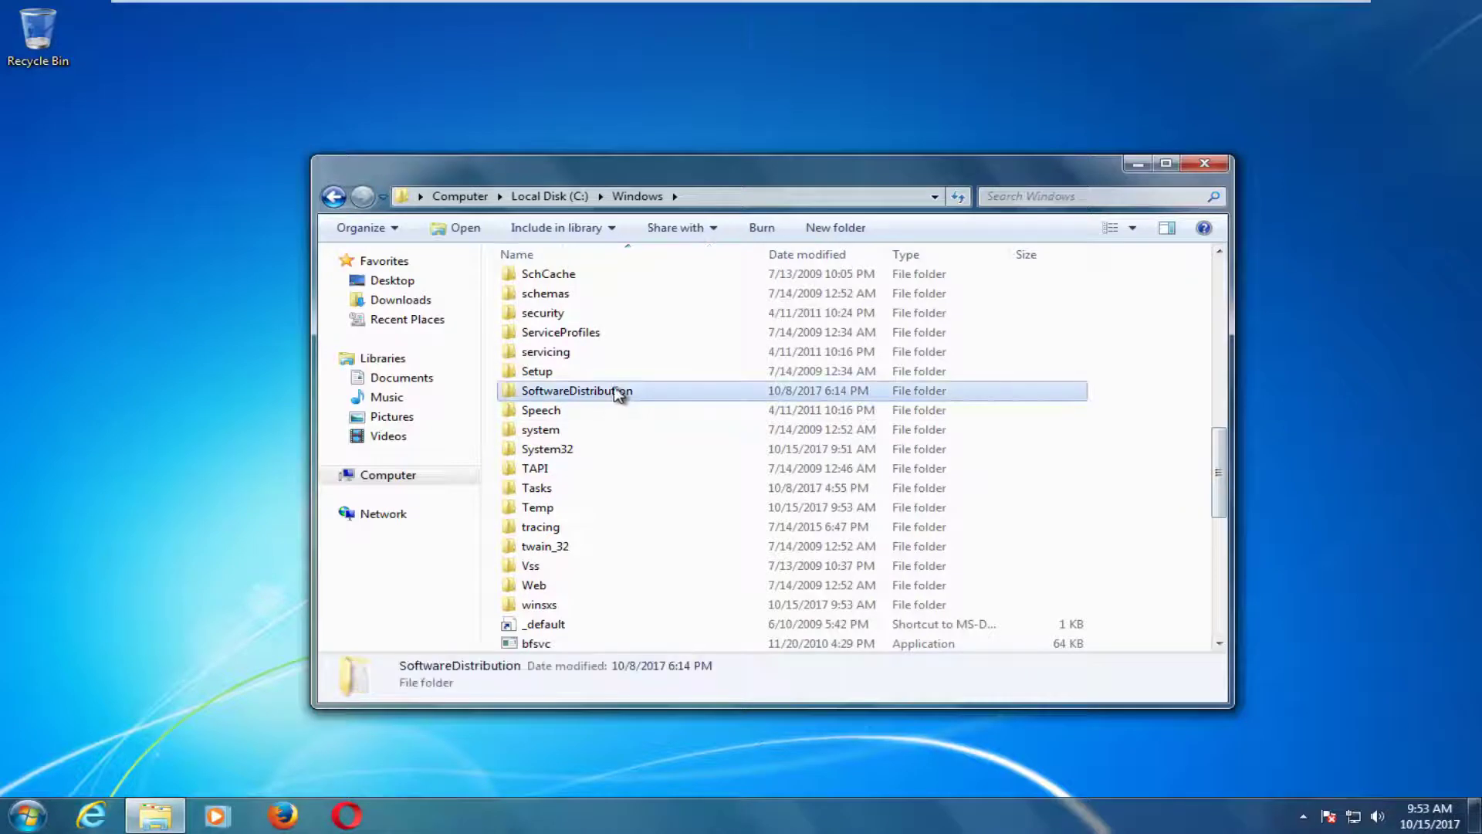
double_click(592, 393)
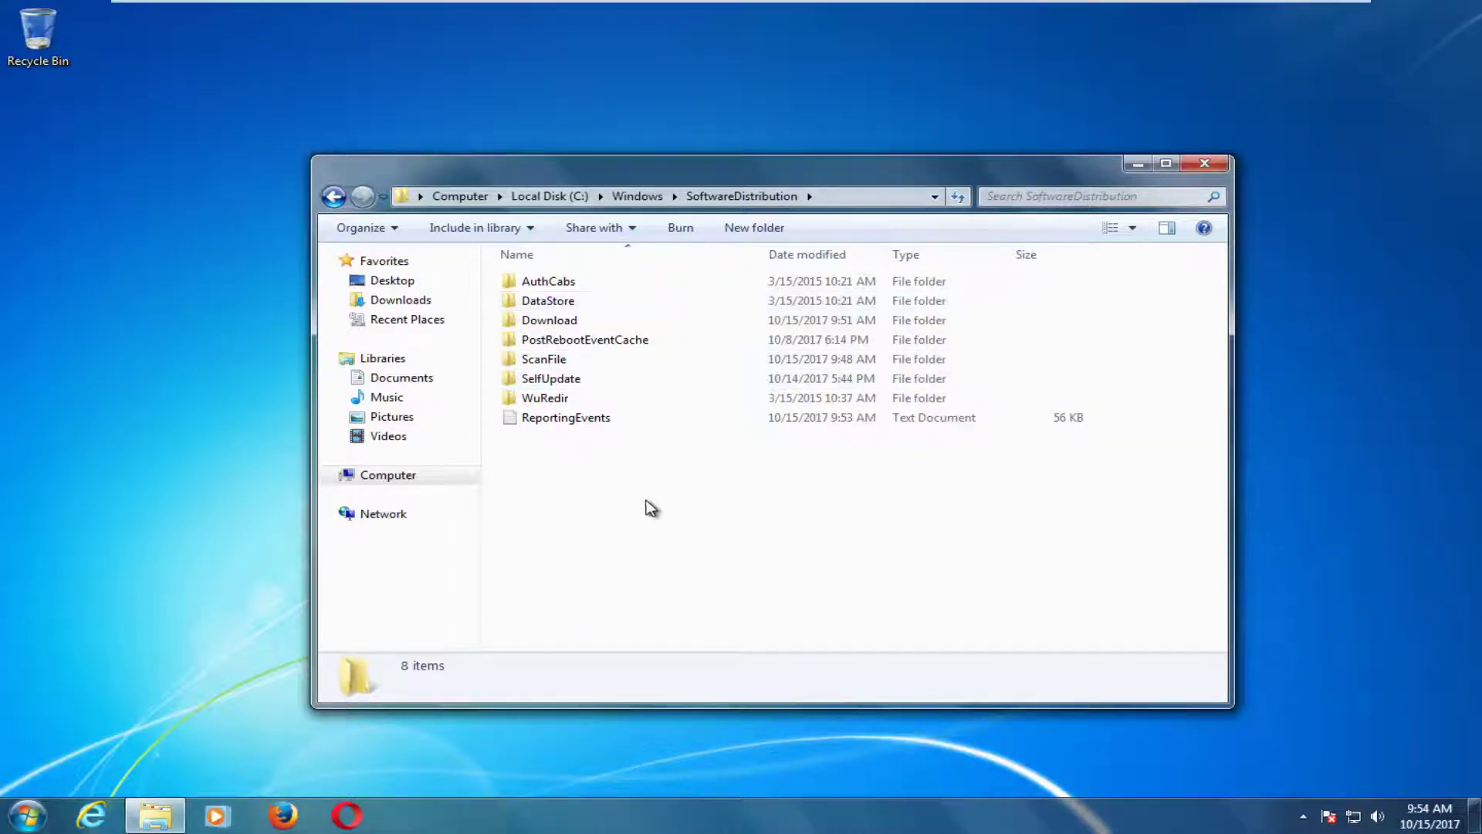
Delete all files and folders in SoftwareDistribution to the Recycle Bin and close the folder window.
drag(734, 488, 531, 258)
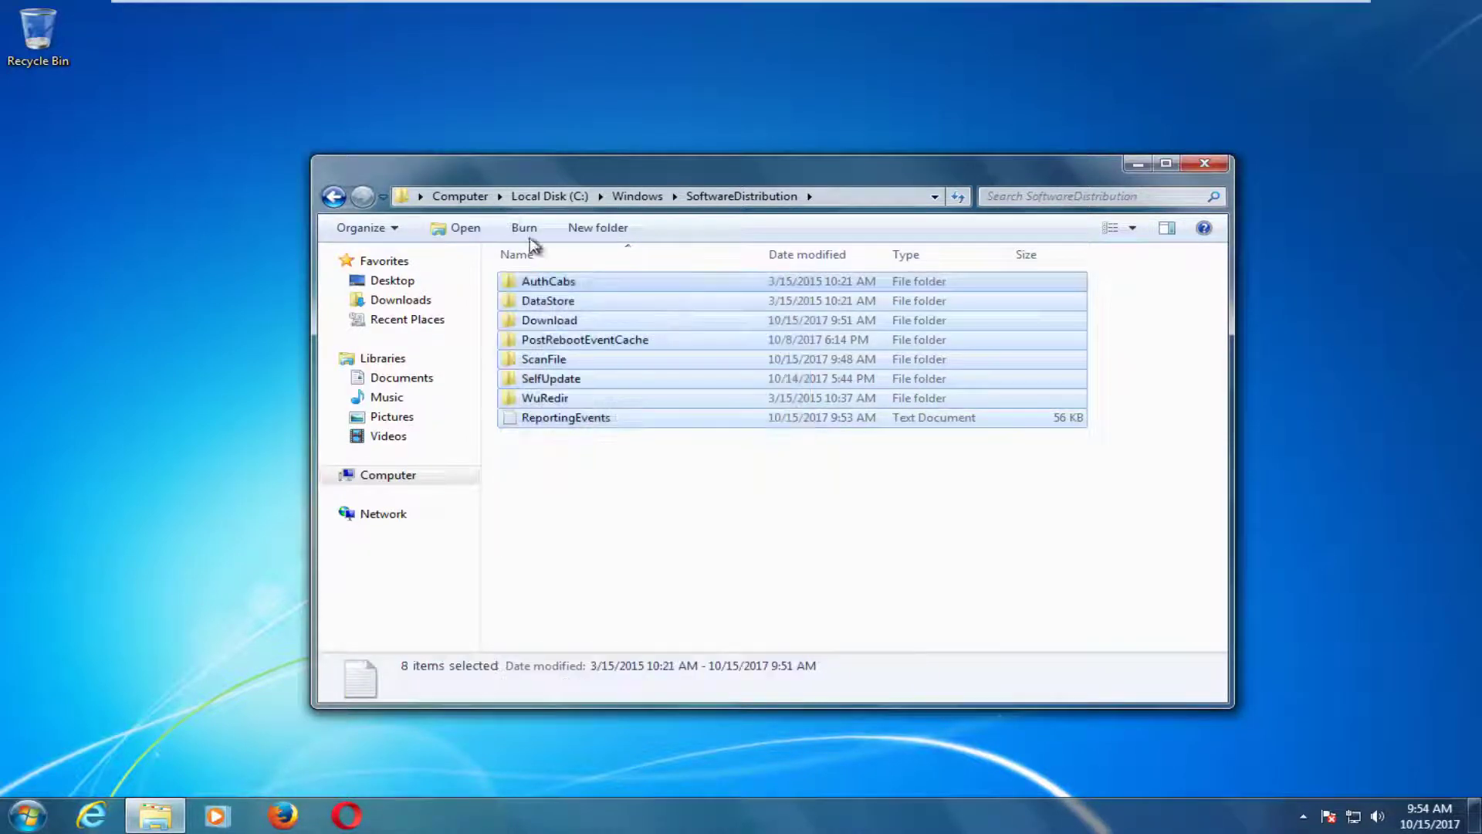
right_click(598, 321)
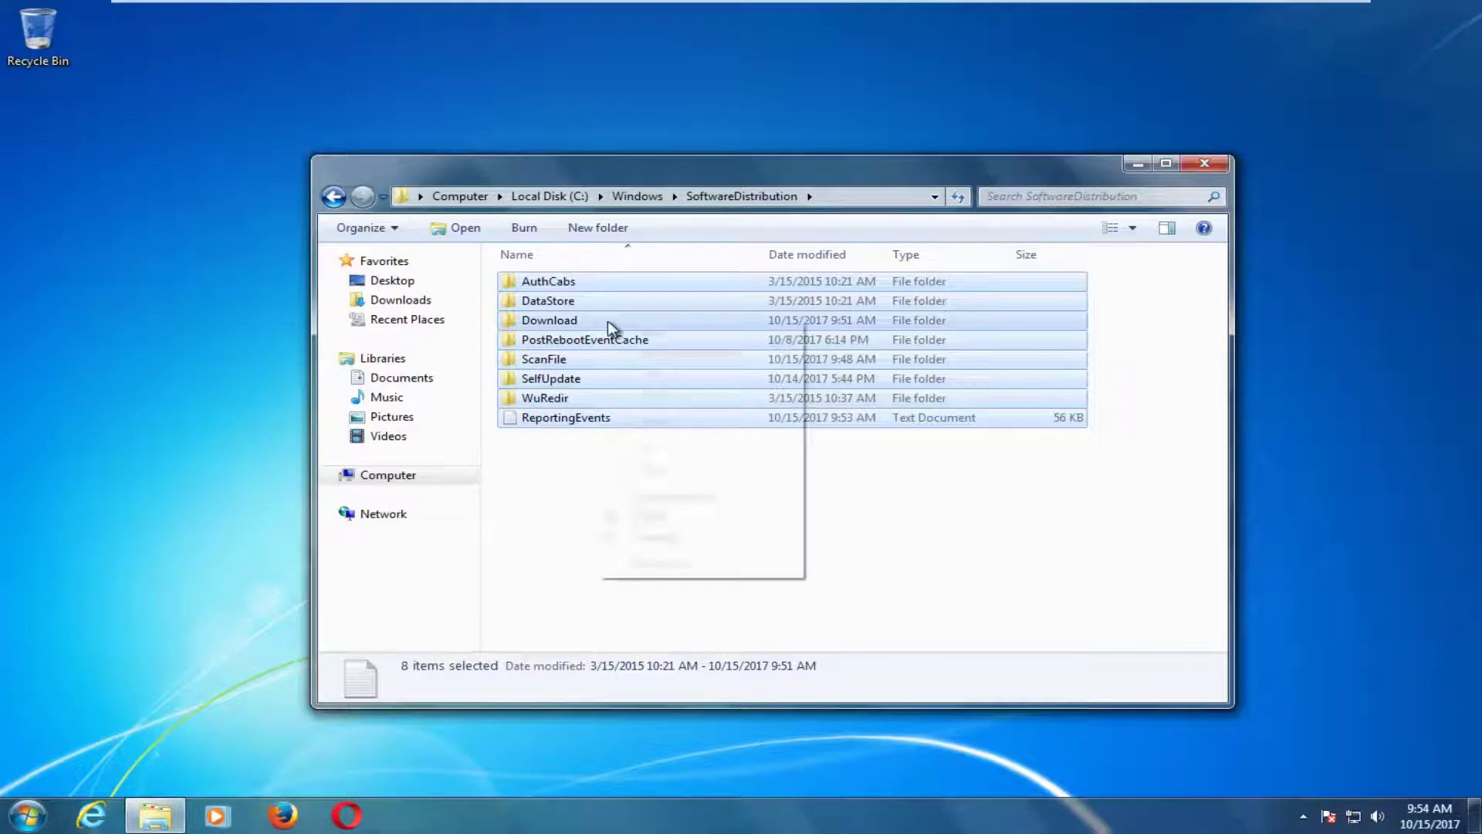
click(651, 518)
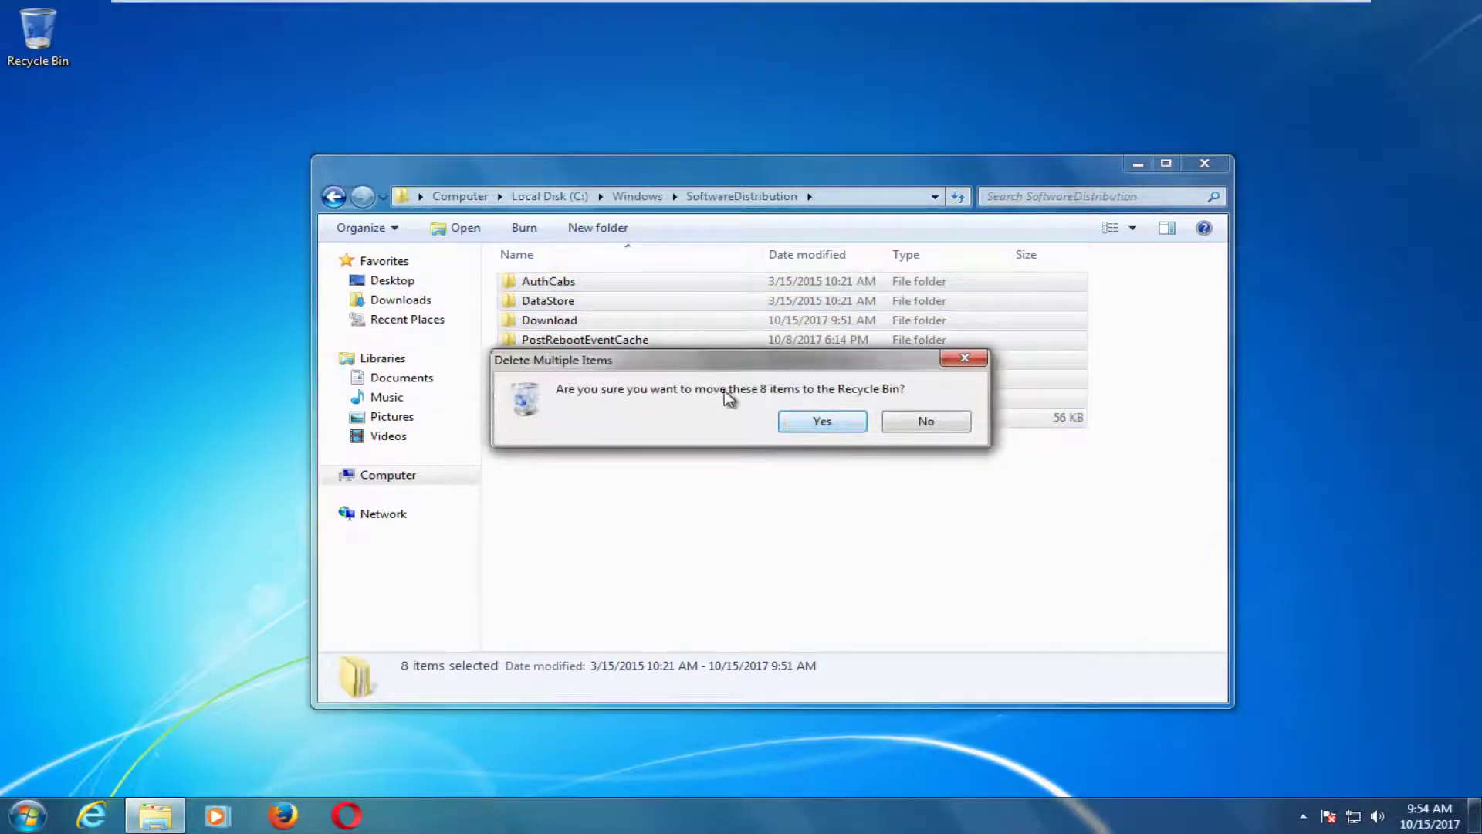
click(806, 425)
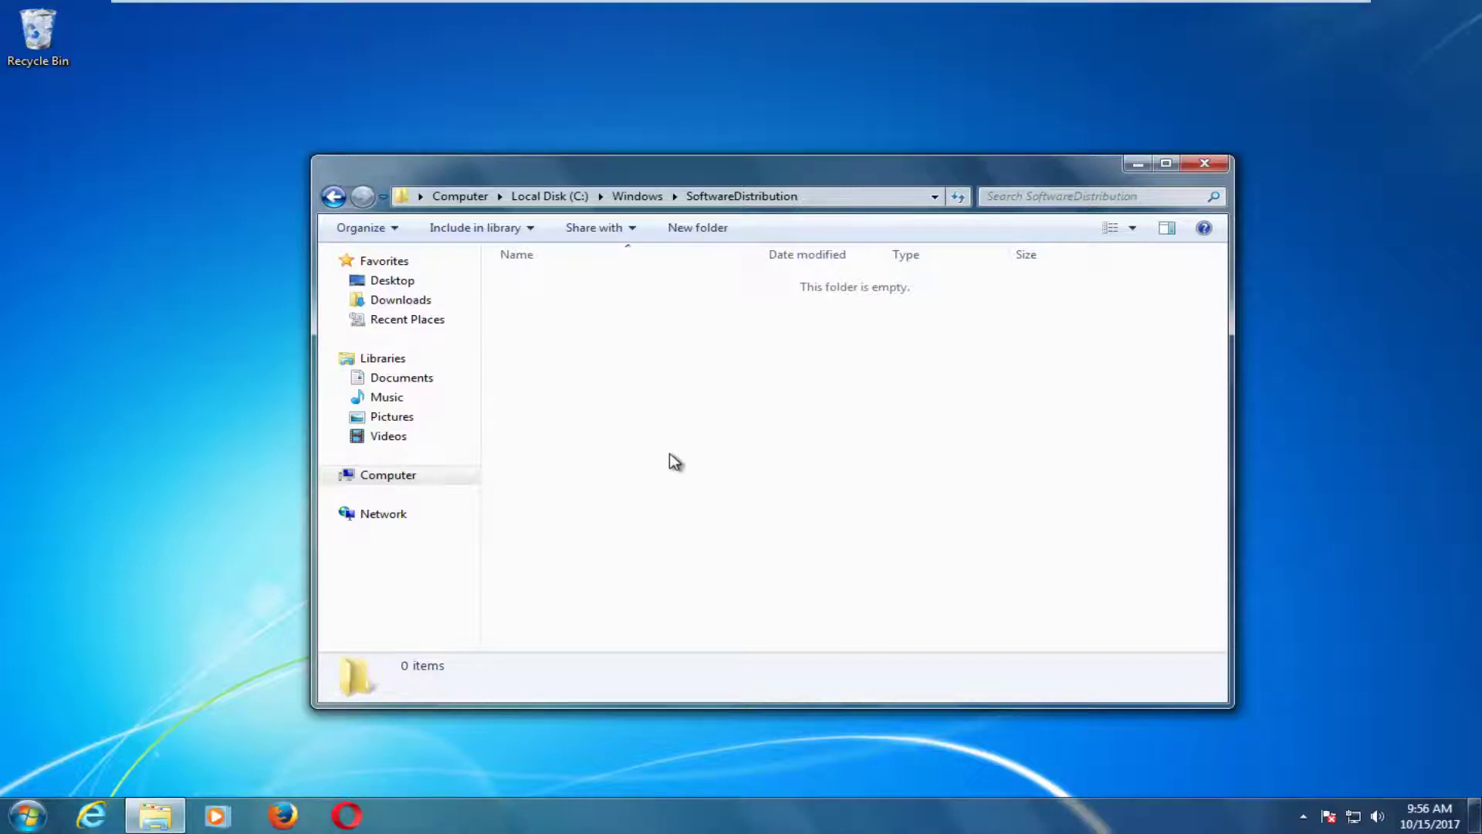
click(1206, 165)
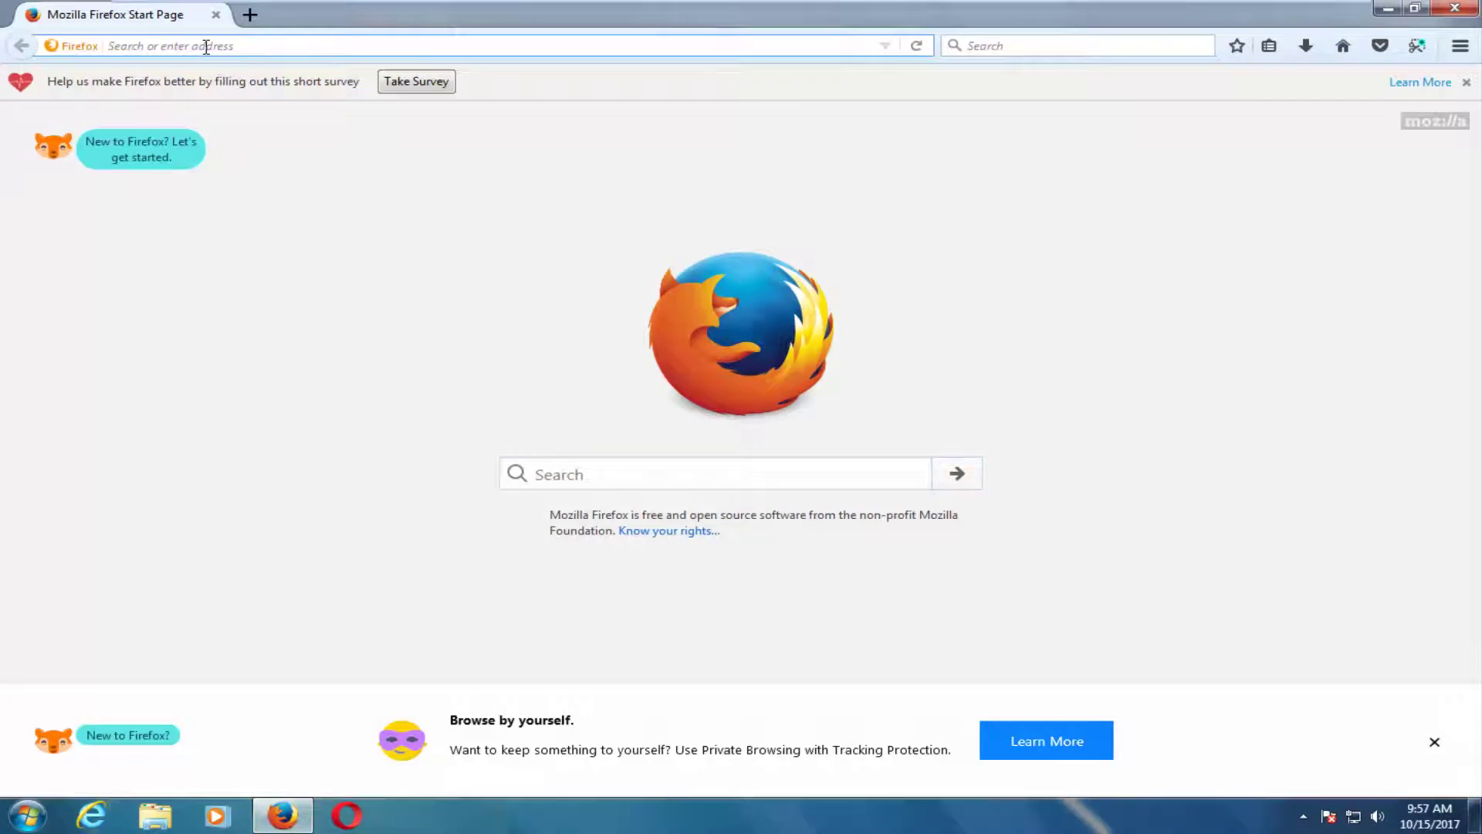
text(http://go.microsoft.com/?linkid=9830262)
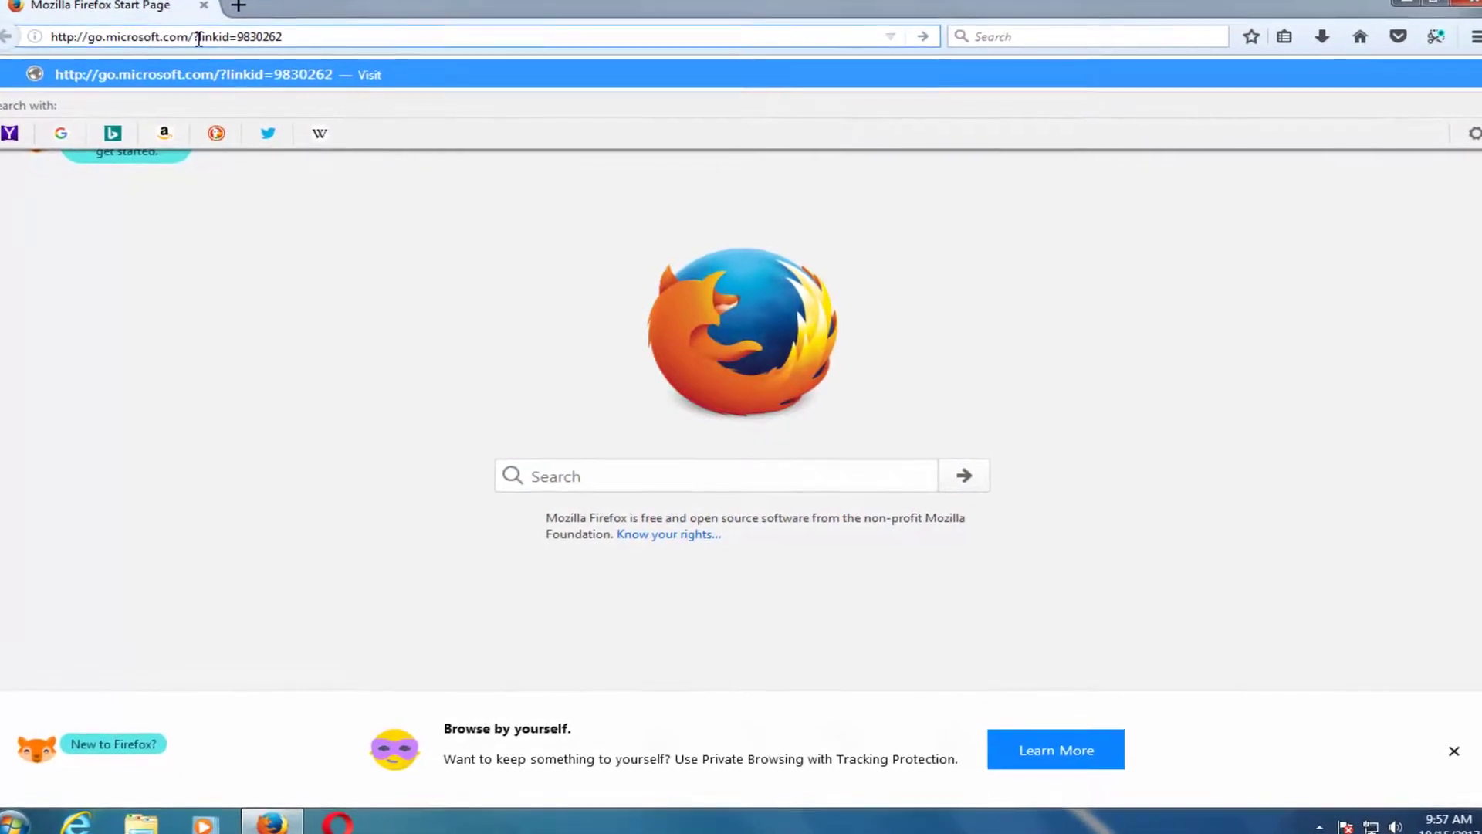
key(Return)
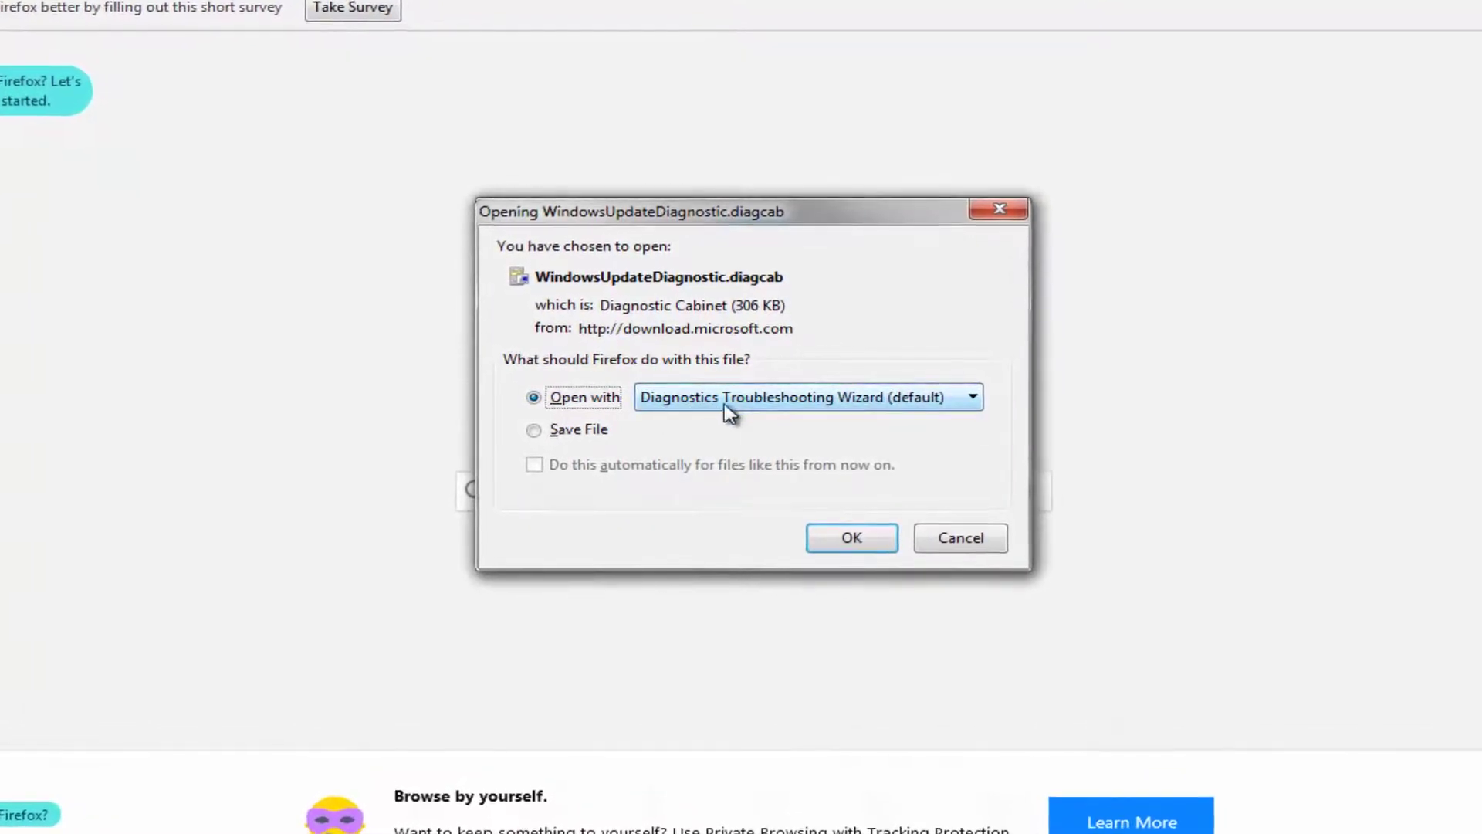
click(834, 541)
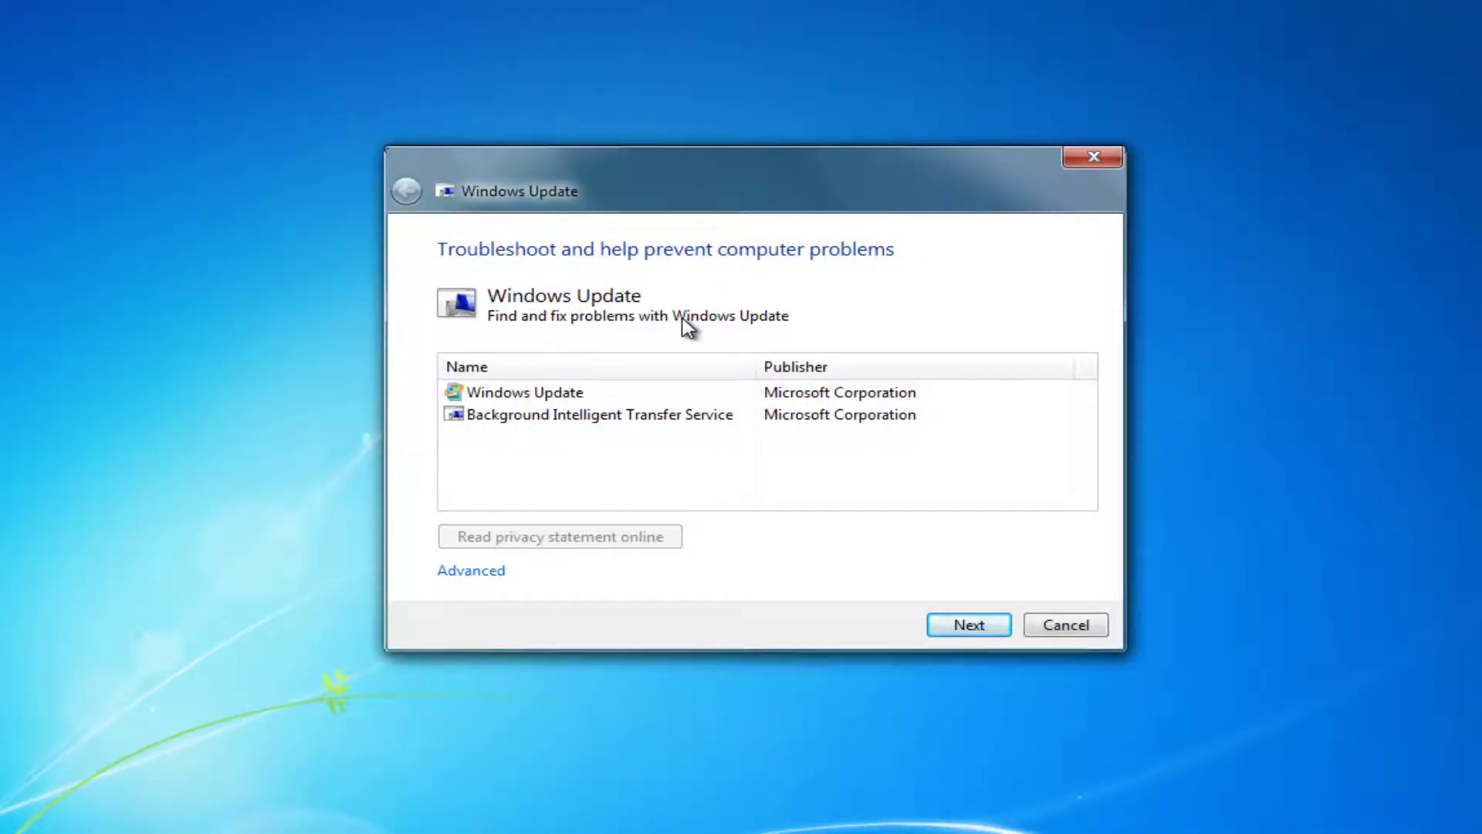
Run the Windows Update troubleshooter with Apply repairs automatically enabled in its advanced options.
click(470, 572)
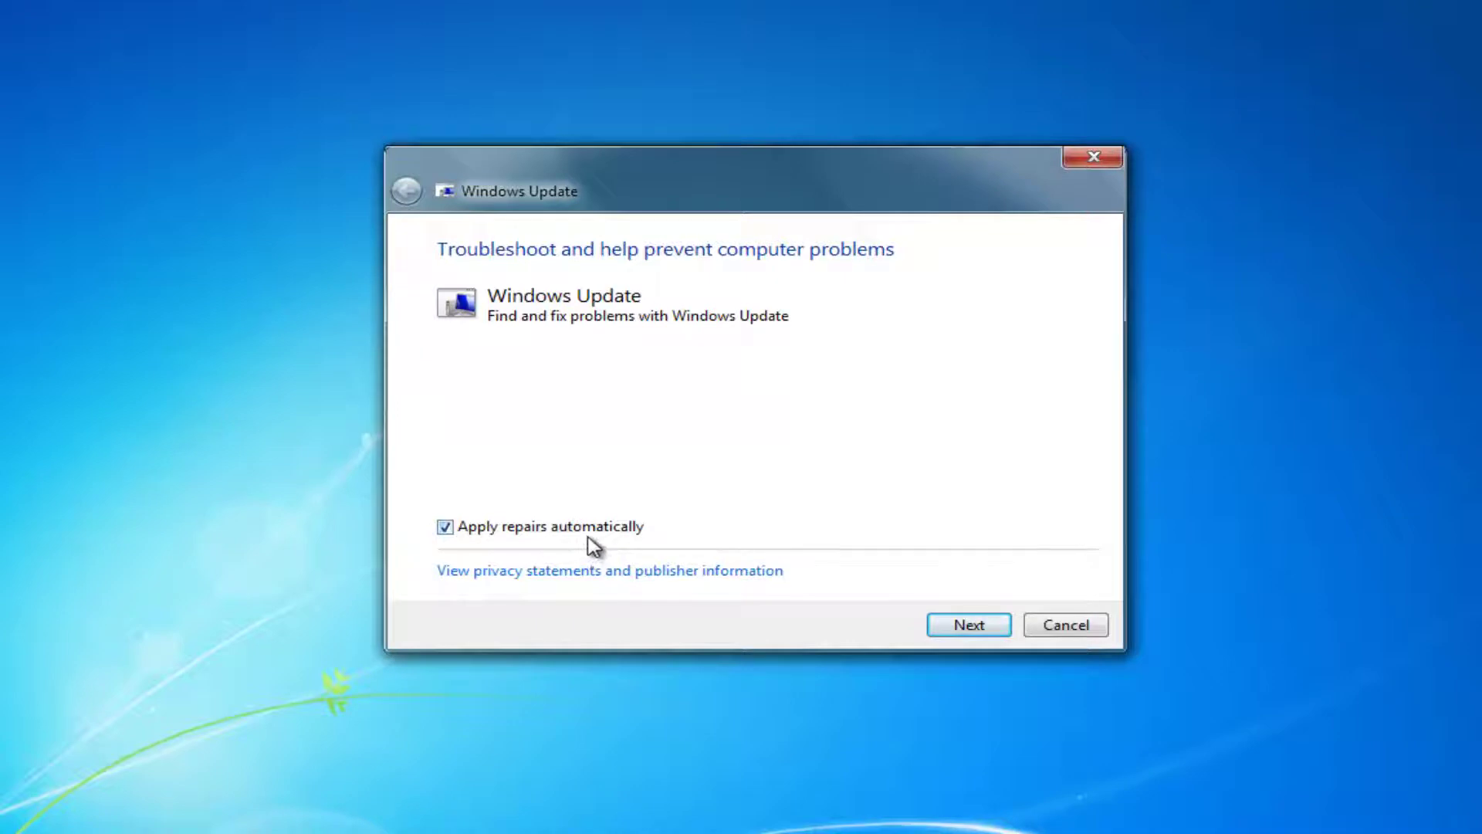
click(946, 627)
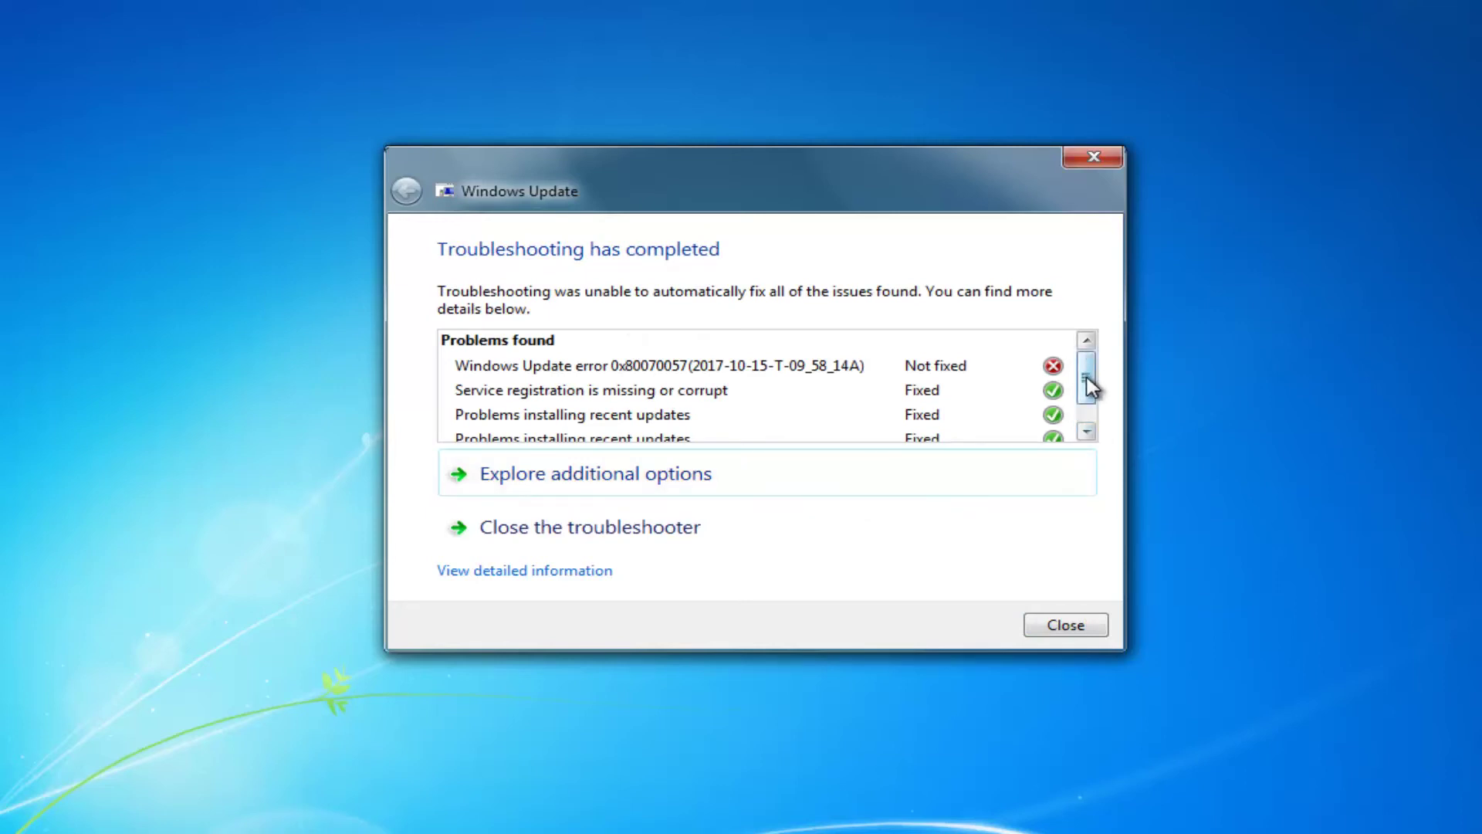
Review the troubleshooter's list of problems found and read through the detailed troubleshooting report.
drag(1089, 386, 1095, 420)
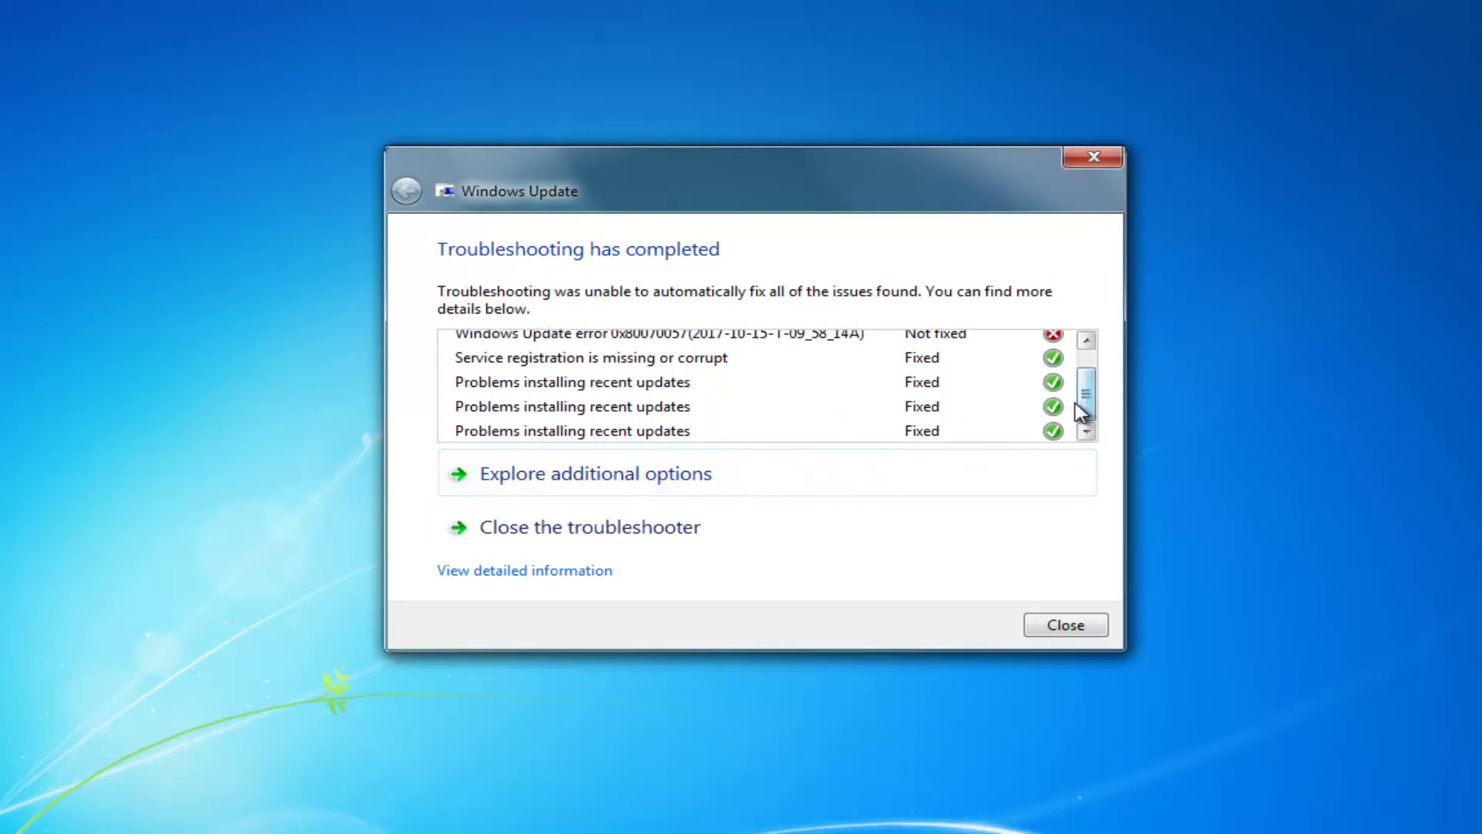
drag(1081, 411, 1091, 387)
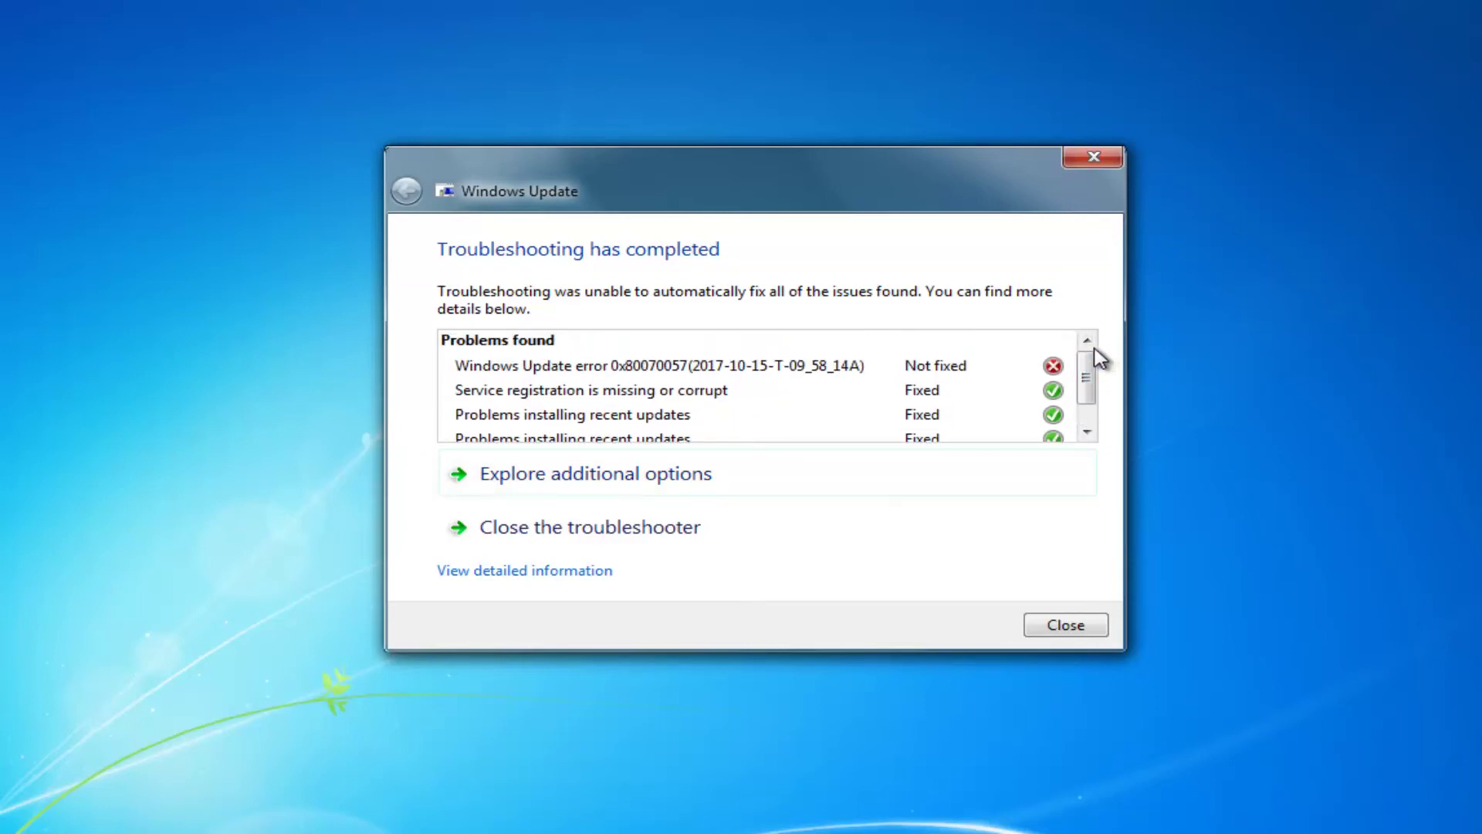
click(482, 572)
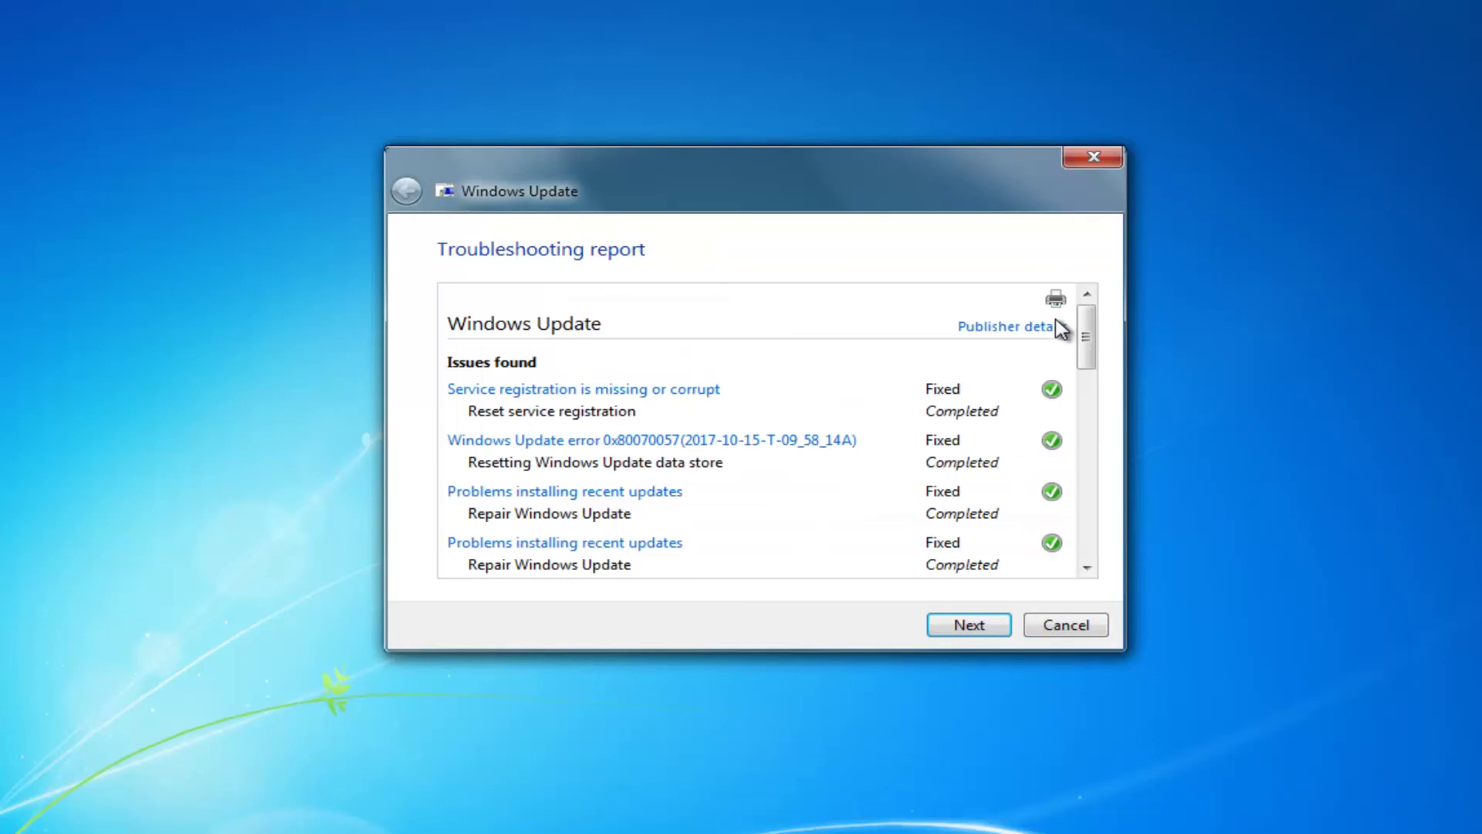
drag(1082, 336, 1077, 572)
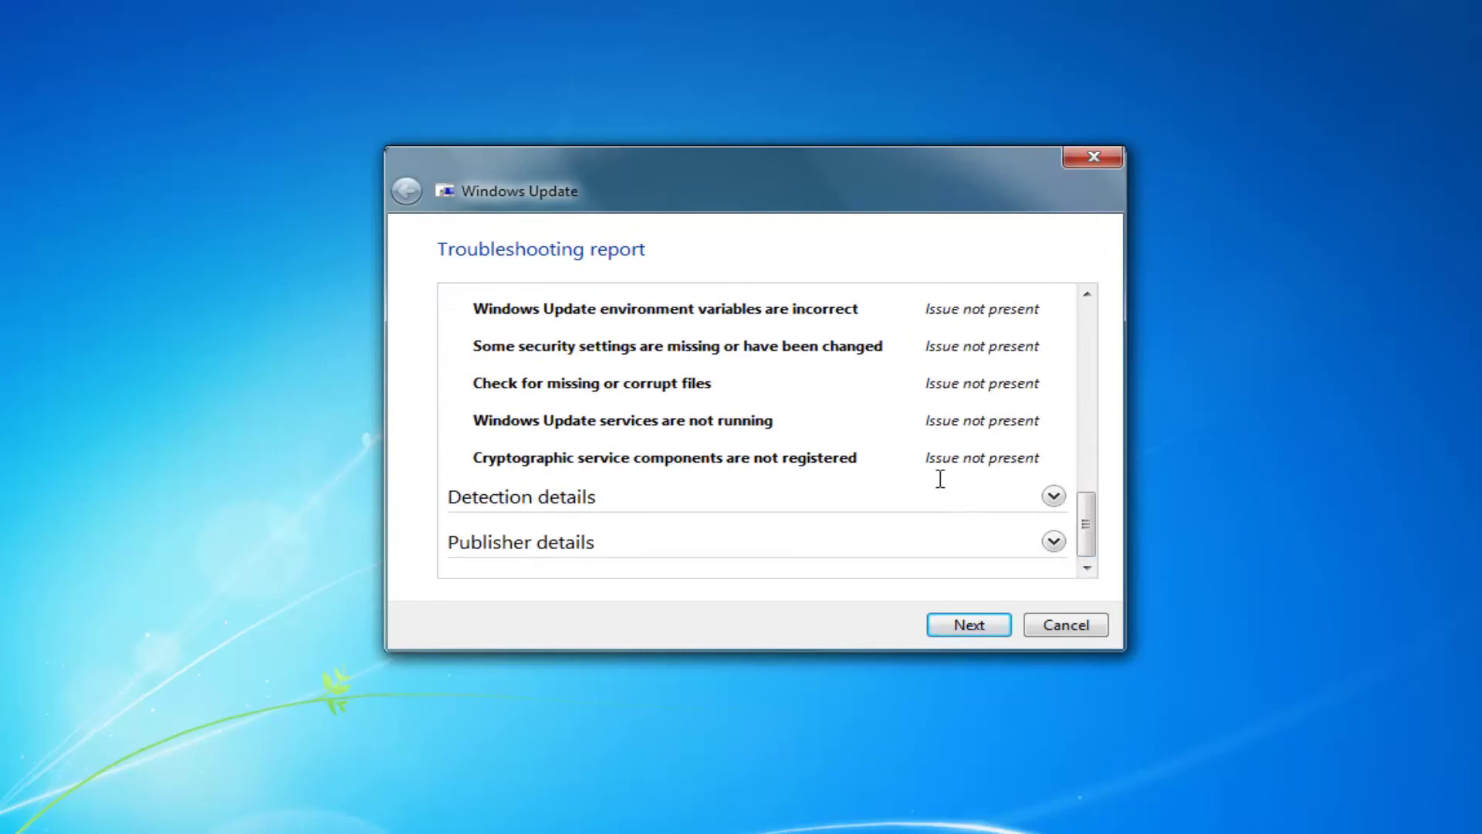